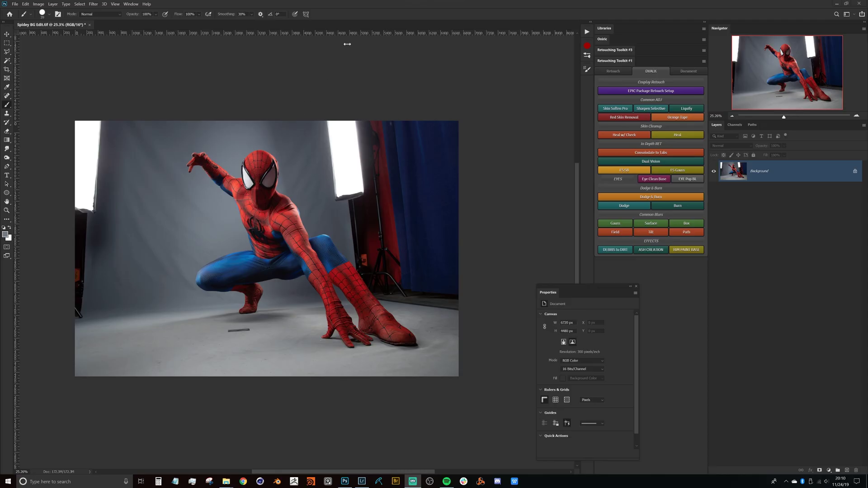
pyautogui.scroll(1, 279, 226)
pyautogui.scroll(1, 276, 220)
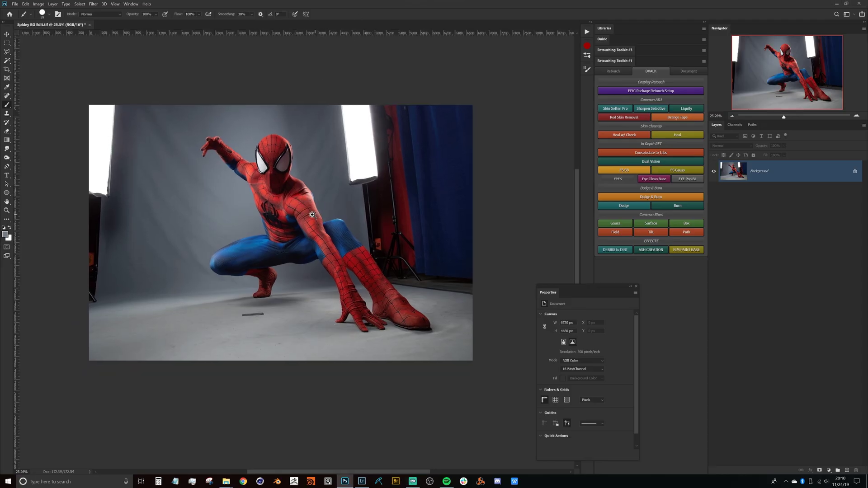
pyautogui.scroll(2, 272, 208)
pyautogui.hotkey('ctrl', 'r')
pyautogui.moveTo(267, 198)
pyautogui.mouseDown()
pyautogui.moveTo(237, 234)
pyautogui.moveTo(221, 227)
pyautogui.moveTo(285, 342)
pyautogui.mouseUp()
pyautogui.hotkey('ctrl', 'r')
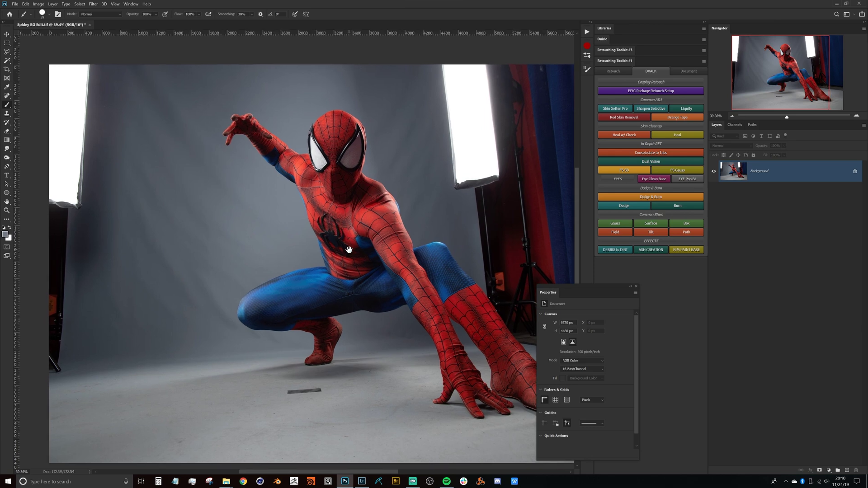
pyautogui.scroll(2, 303, 304)
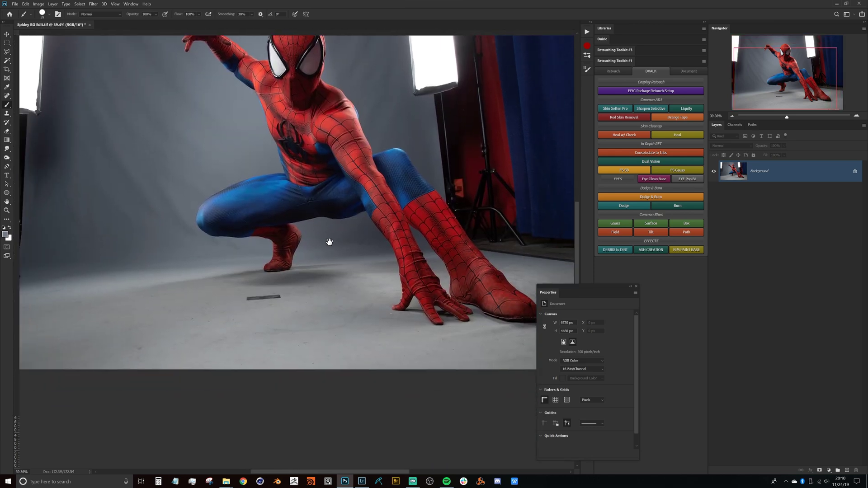
pyautogui.scroll(3, 192, 318)
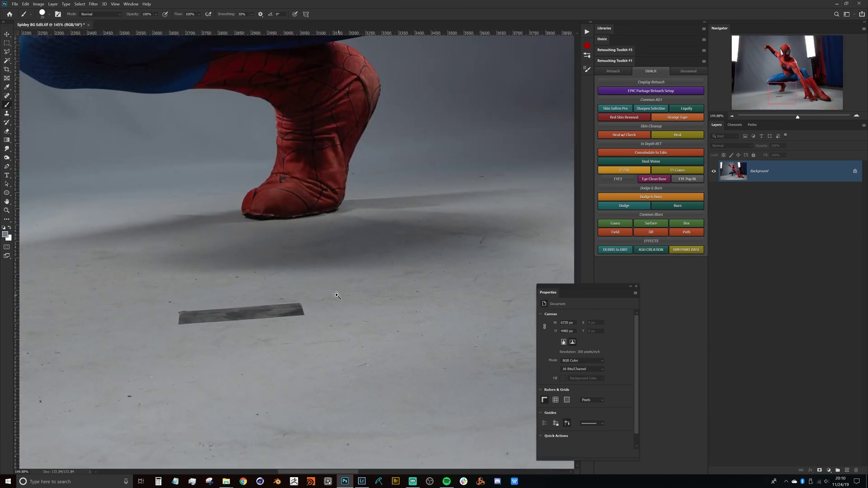
pyautogui.scroll(-2, 336, 296)
pyautogui.scroll(-2, 353, 285)
pyautogui.scroll(-2, 362, 273)
pyautogui.scroll(-2, 317, 297)
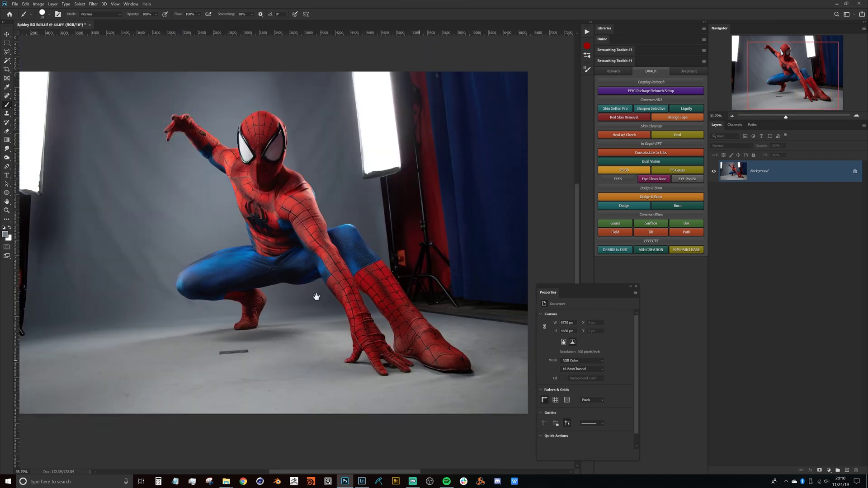
pyautogui.scroll(1, 316, 297)
pyautogui.hscroll(-2, 348, 259)
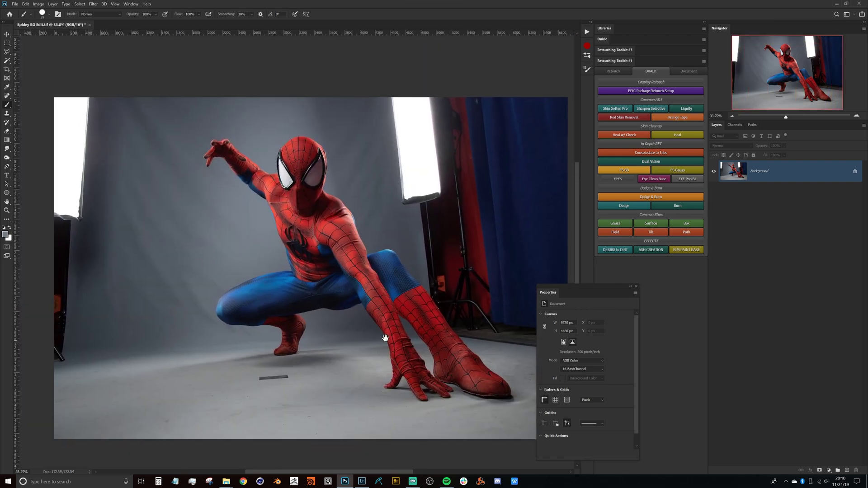
pyautogui.scroll(-2, 385, 338)
pyautogui.hscroll(1, 394, 289)
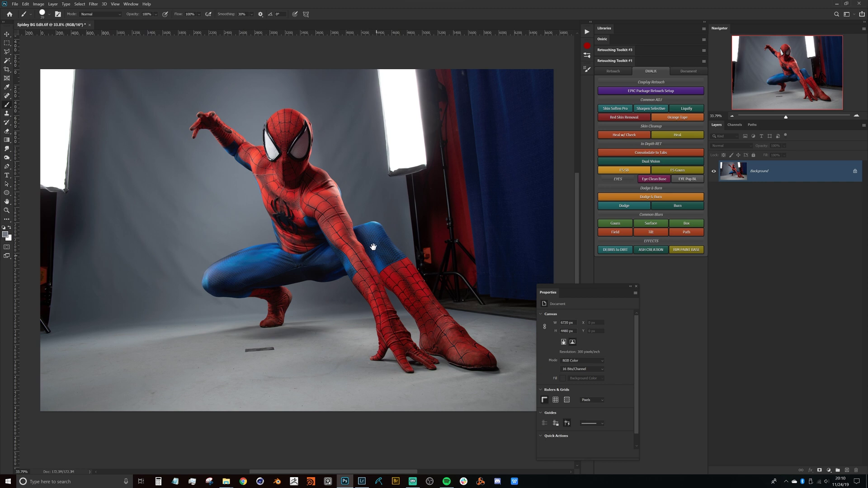
pyautogui.scroll(-1, 373, 247)
pyautogui.hscroll(1, 373, 247)
pyautogui.scroll(1, 371, 213)
pyautogui.hscroll(-1, 371, 212)
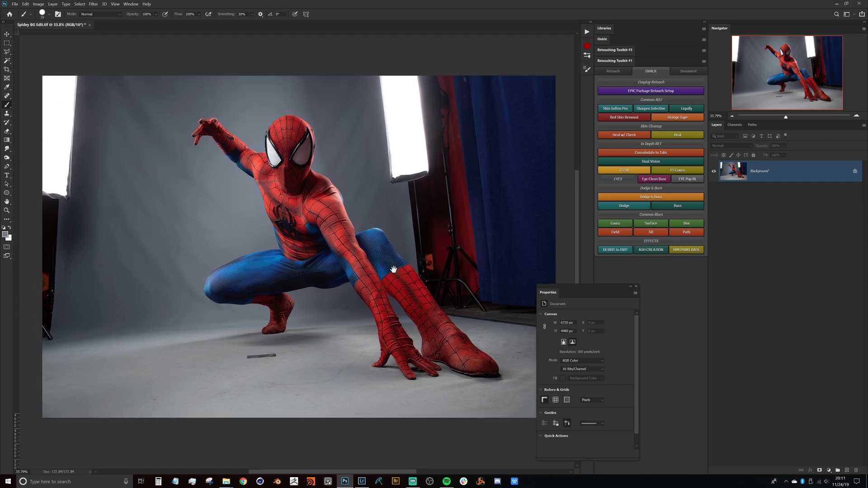
pyautogui.scroll(1, 351, 216)
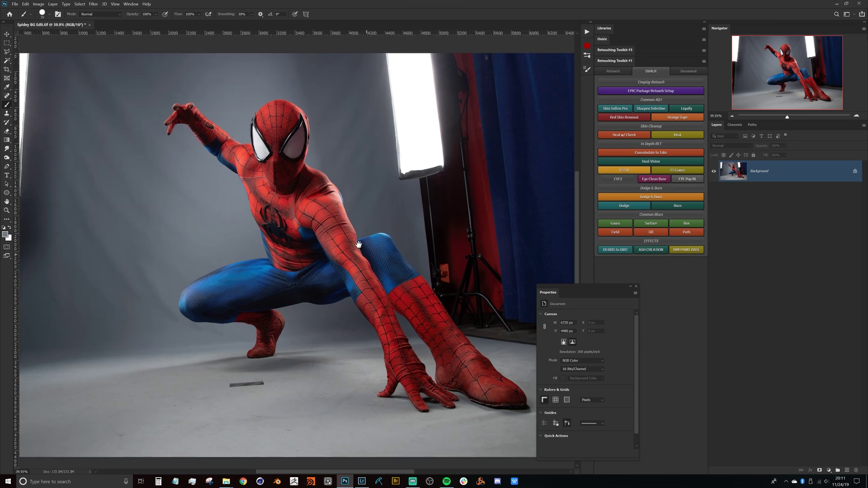
pyautogui.scroll(-1, 471, 363)
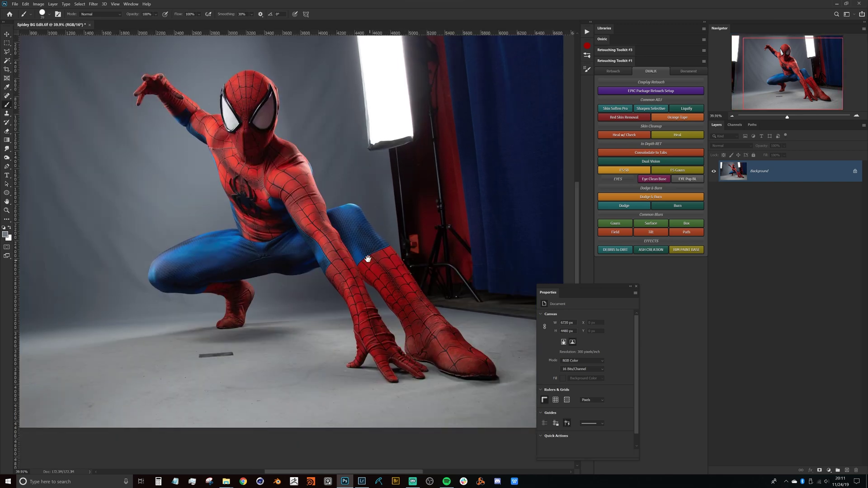
pyautogui.scroll(2, 357, 266)
pyautogui.hscroll(-2, 358, 267)
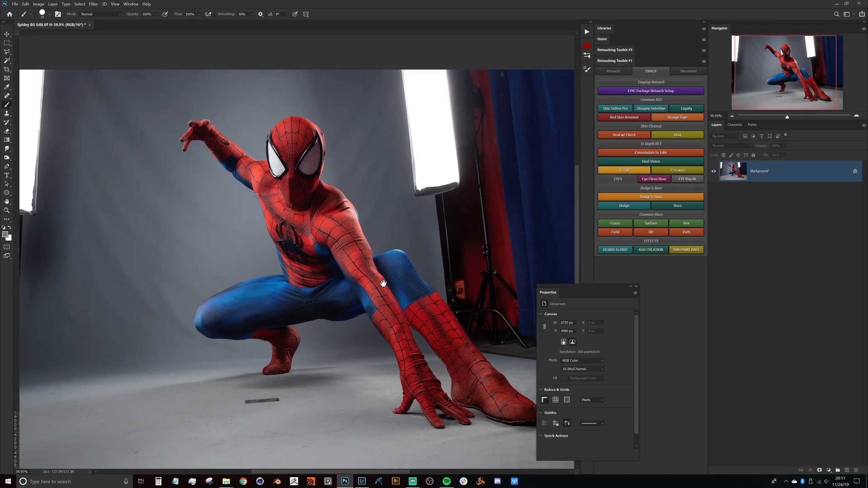
pyautogui.hscroll(2, 339, 265)
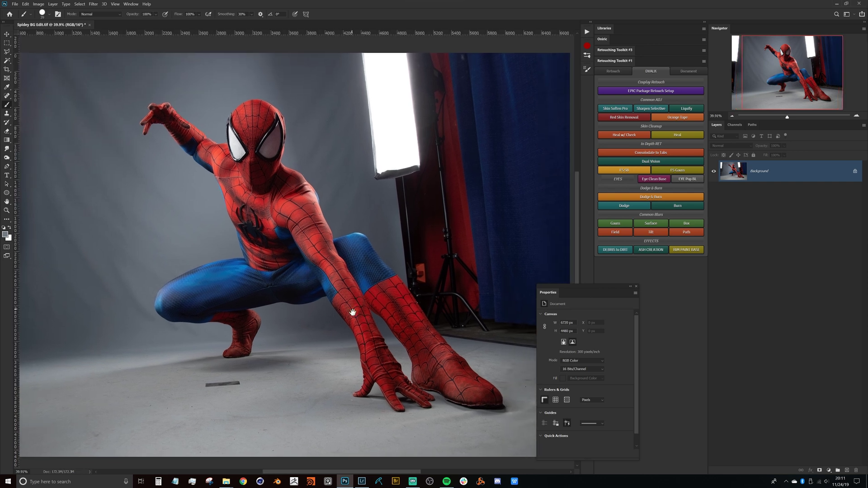
pyautogui.hscroll(-1, 318, 265)
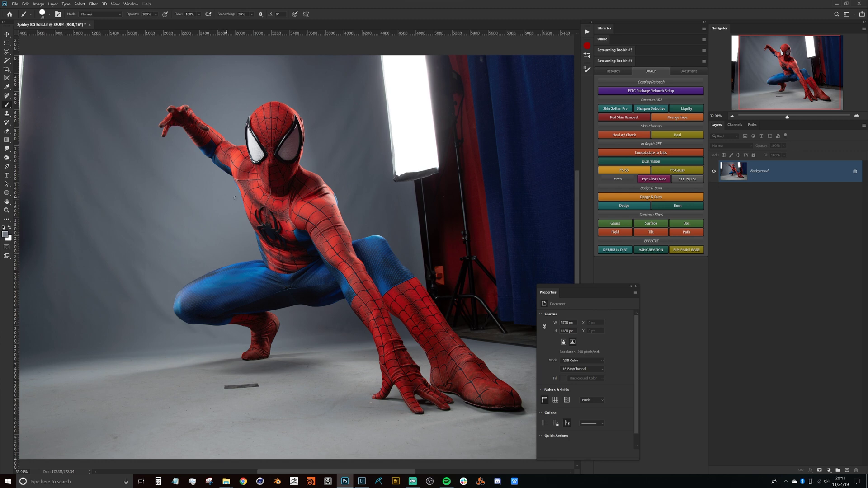
pyautogui.scroll(-1, 326, 207)
pyautogui.scroll(-1, 335, 230)
pyautogui.scroll(-1, 346, 258)
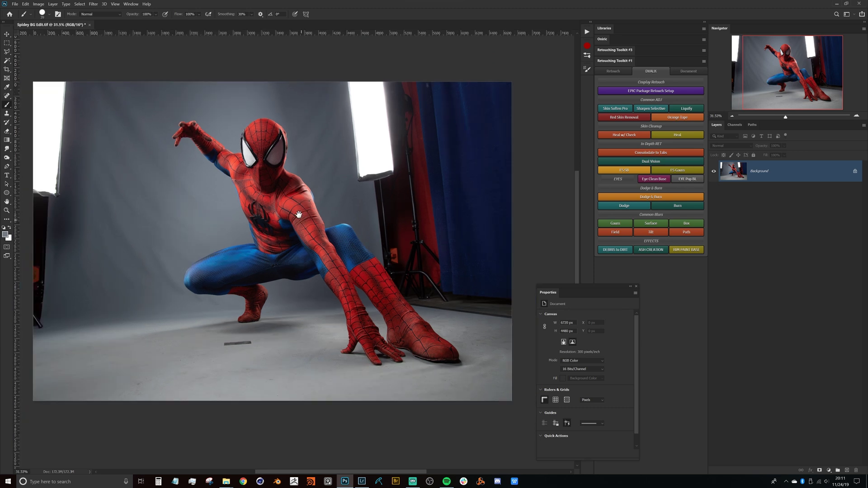
pyautogui.moveTo(297, 209); pyautogui.dragTo(302, 217)
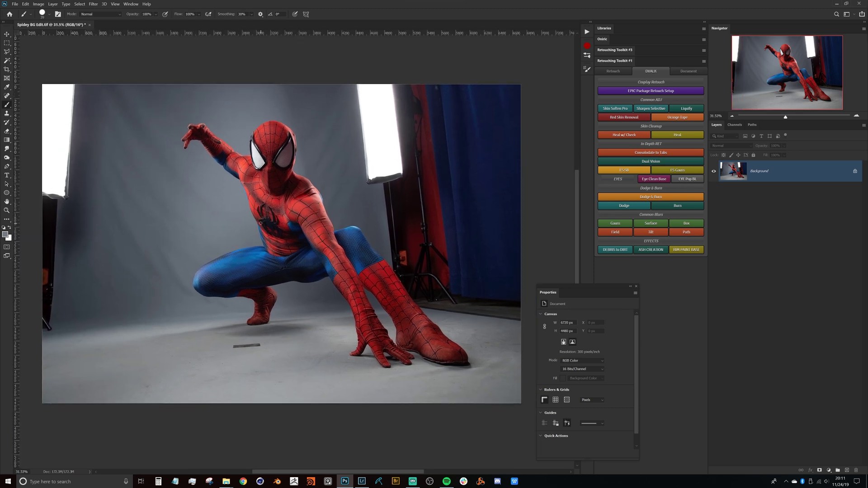
# Duplicate the Background photo onto a new Layer 1
pyautogui.hotkey('ctrl', 'j')
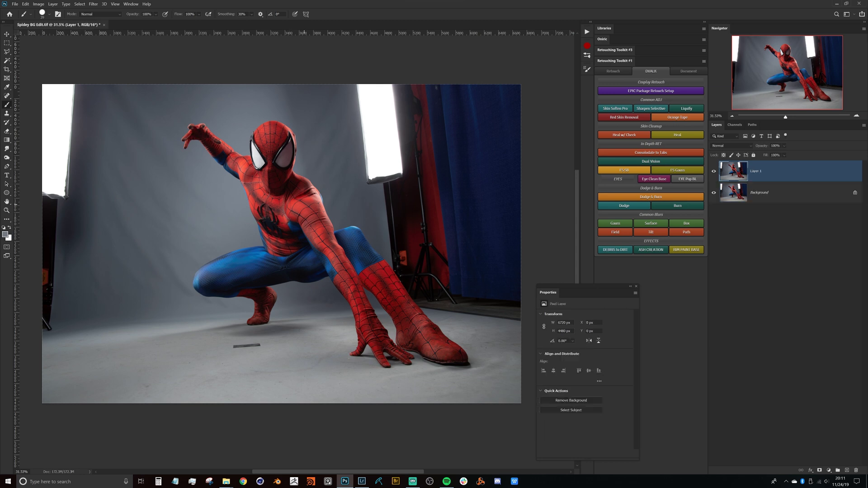
pyautogui.scroll(5, 253, 140)
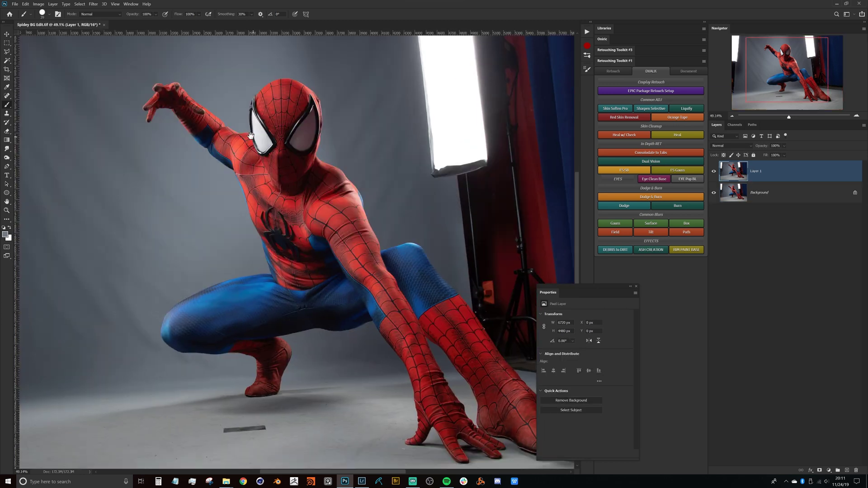
pyautogui.scroll(-5, 283, 150)
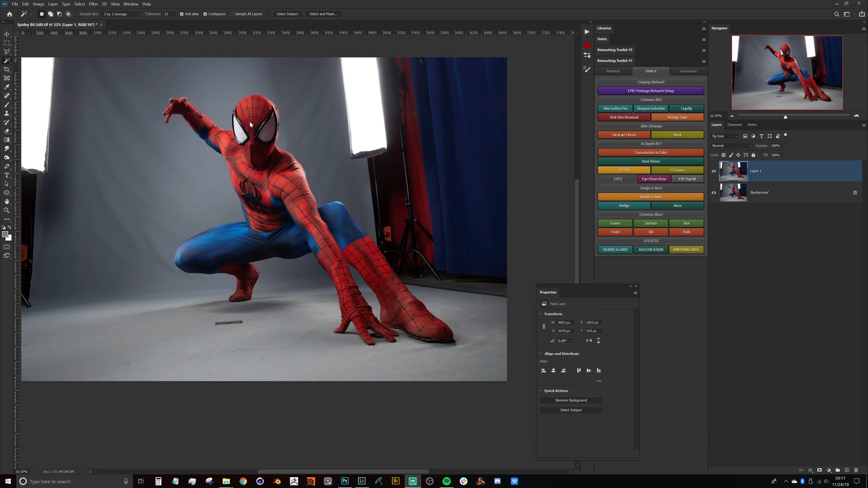
pyautogui.scroll(5, 237, 105)
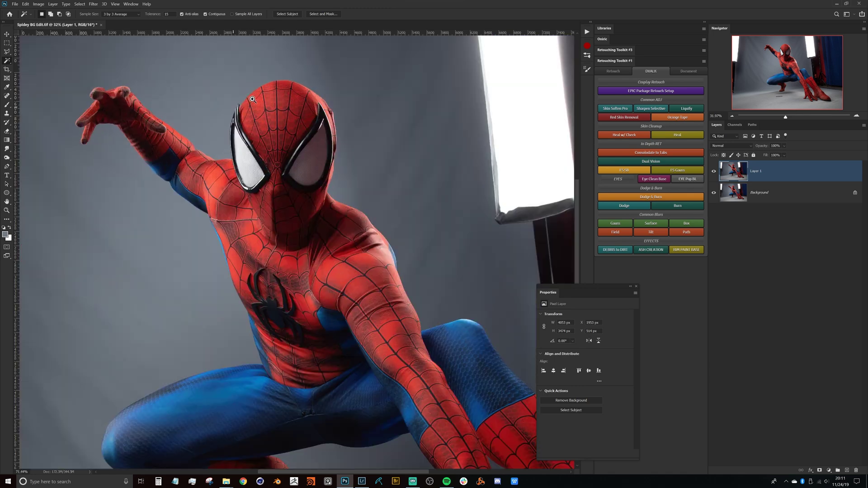
pyautogui.scroll(3, 237, 105)
# Zoom in on Spider-Man's head and arm and pan around to check the selection edges
pyautogui.moveTo(235, 126); pyautogui.dragTo(237, 151)
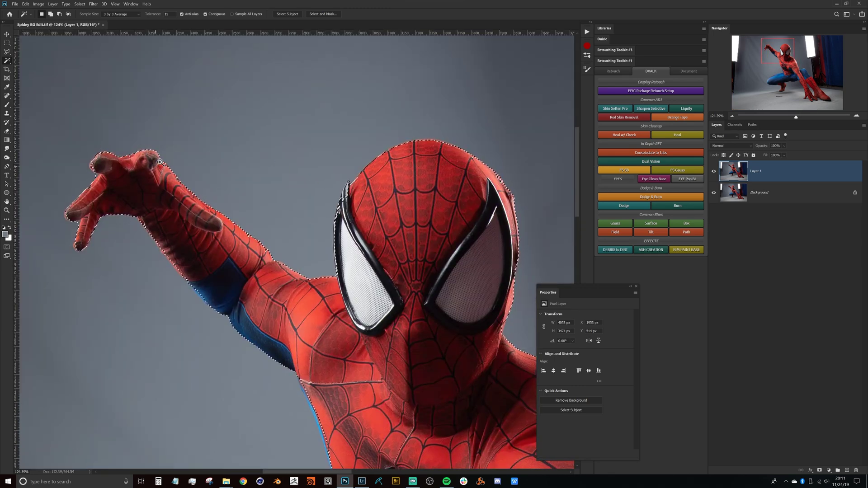
pyautogui.scroll(4, 160, 162)
pyautogui.hscroll(-3, 160, 174)
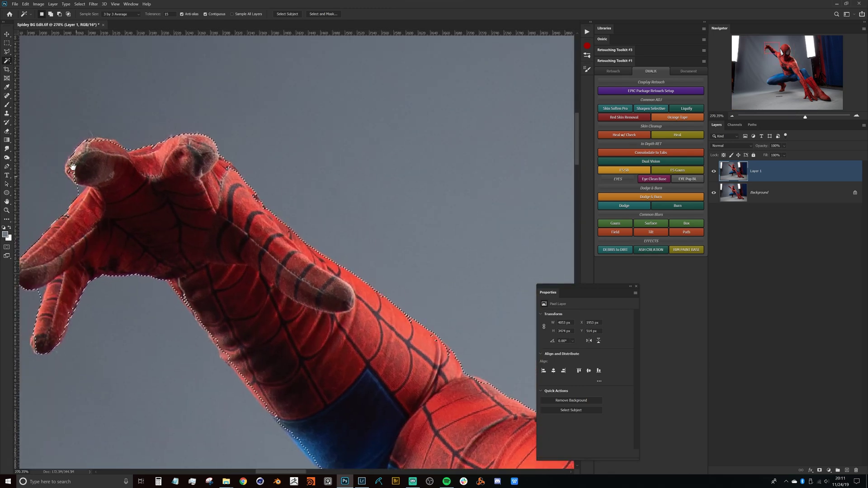
pyautogui.scroll(-2, 90, 220)
pyautogui.hscroll(-2, 90, 219)
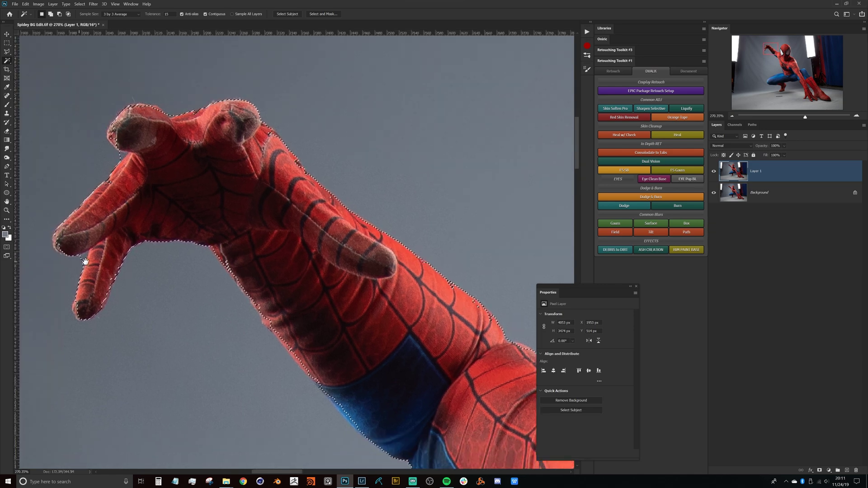
pyautogui.hscroll(10, 244, 247)
pyautogui.scroll(-4, 271, 244)
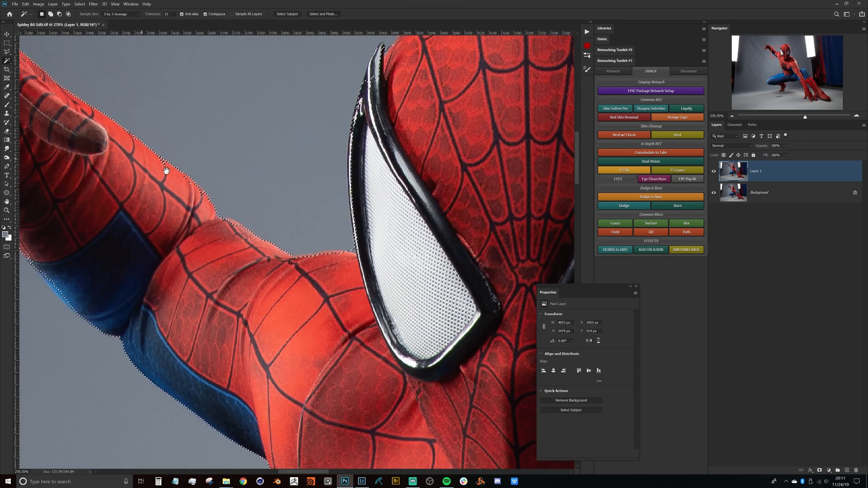
pyautogui.hscroll(1, 277, 226)
pyautogui.hscroll(2, 306, 217)
pyautogui.scroll(3, 306, 218)
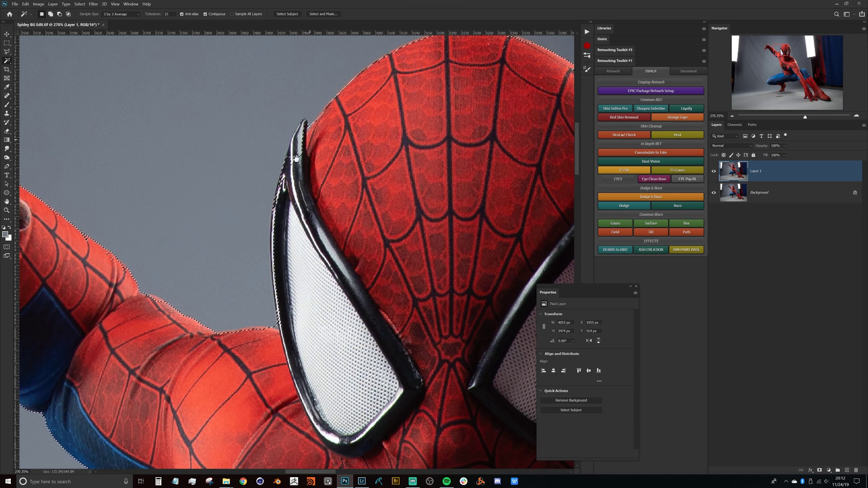
pyautogui.hscroll(3, 323, 161)
pyautogui.scroll(2, 323, 161)
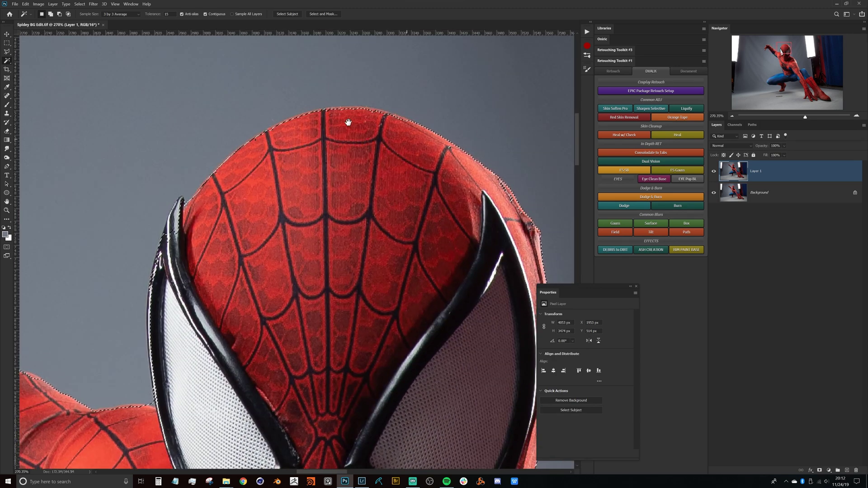
pyautogui.scroll(-2, 253, 167)
pyautogui.hscroll(-2, 188, 193)
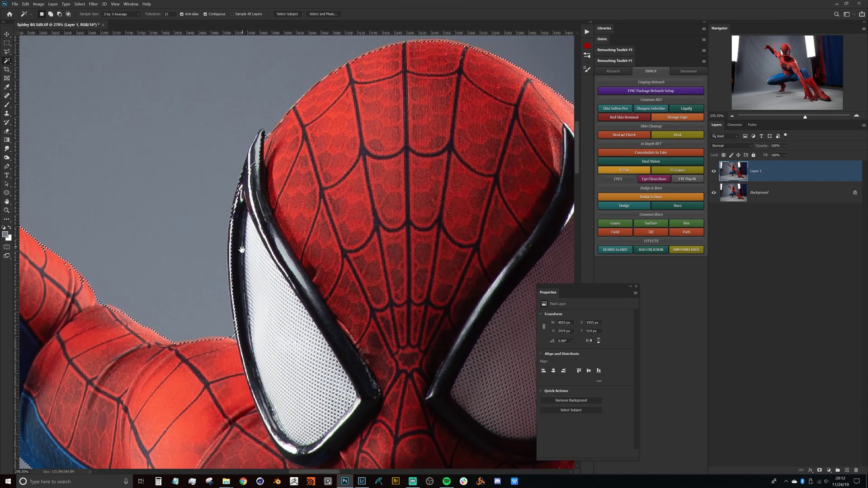
pyautogui.scroll(-5, 267, 192)
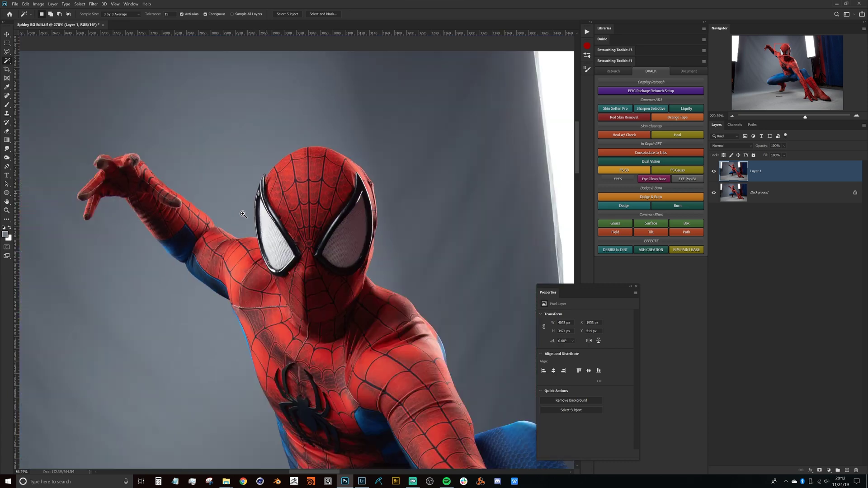
pyautogui.scroll(-3, 267, 181)
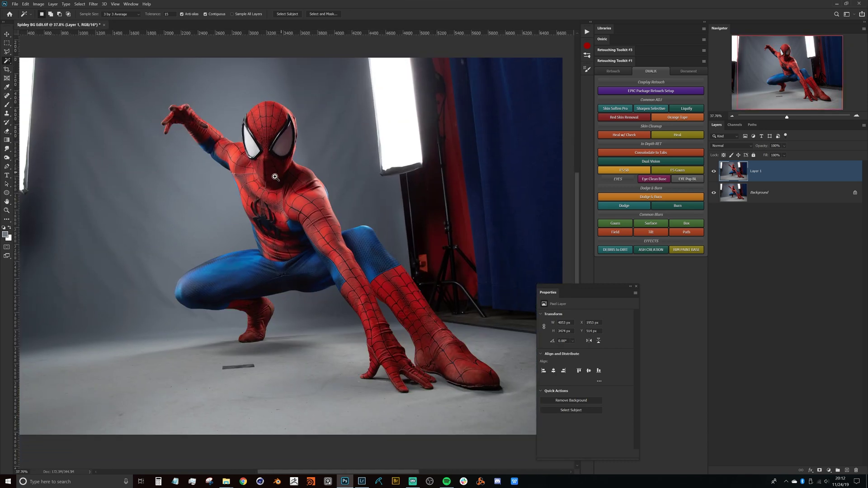
# Add the floor around the foot shadow and near the hand to the selection, then enter Quick Mask
pyautogui.scroll(-3, 271, 185)
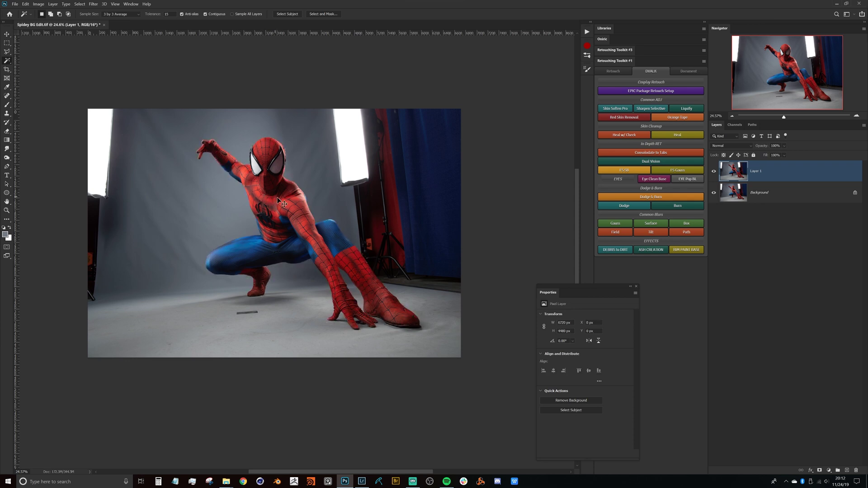
pyautogui.scroll(3, 267, 181)
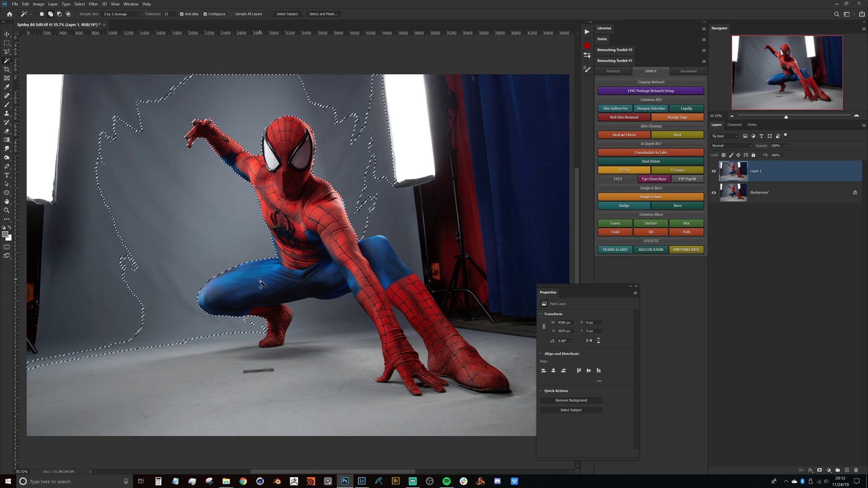
pyautogui.click(256, 339)
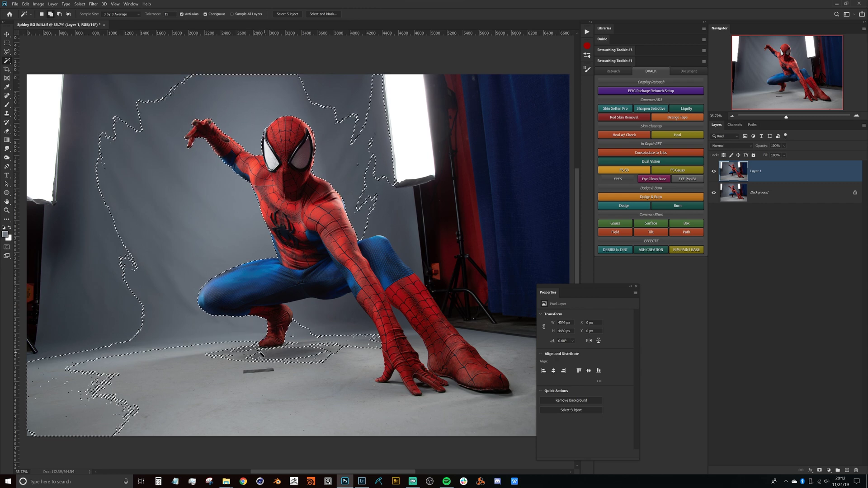
pyautogui.click(250, 348)
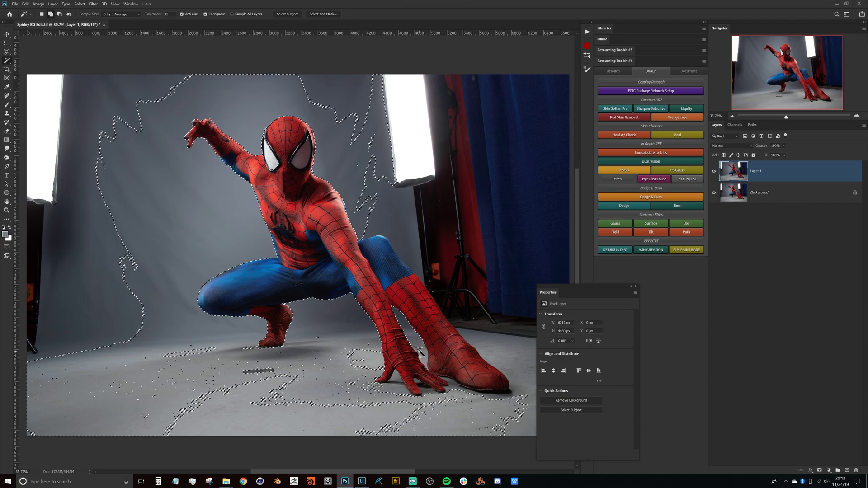
pyautogui.click(404, 362)
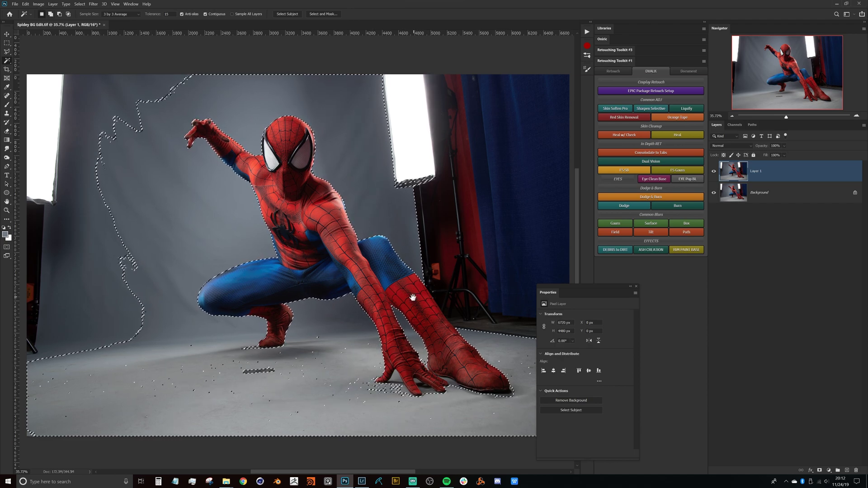
pyautogui.scroll(3, 252, 292)
pyautogui.scroll(-3, 253, 292)
pyautogui.scroll(-2, 271, 267)
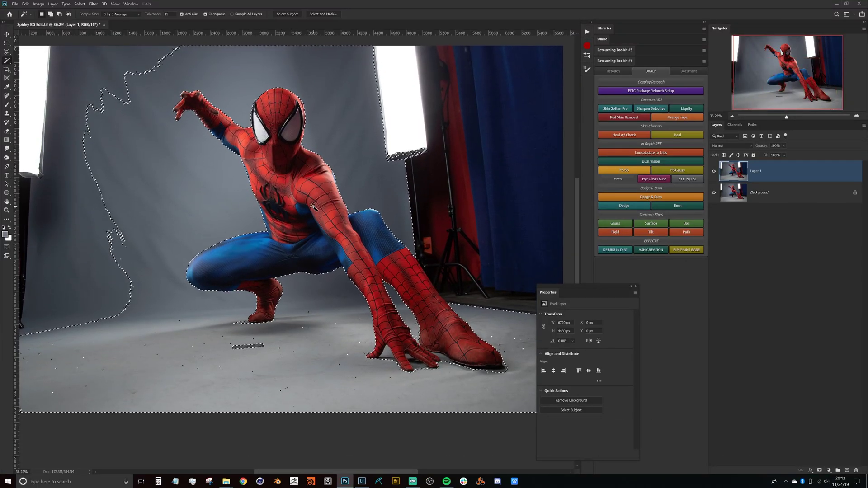
pyautogui.press('q')
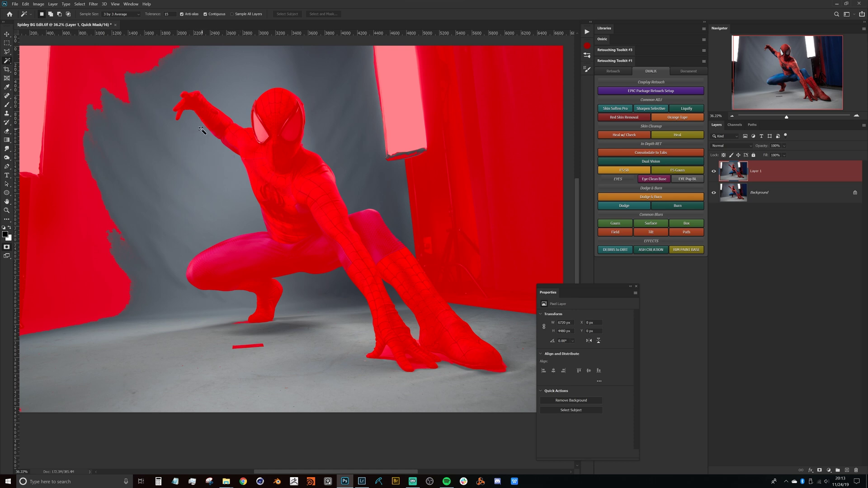
# Paint black onto the quick mask along the front leg's edge
pyautogui.moveTo(268, 210); pyautogui.dragTo(235, 235)
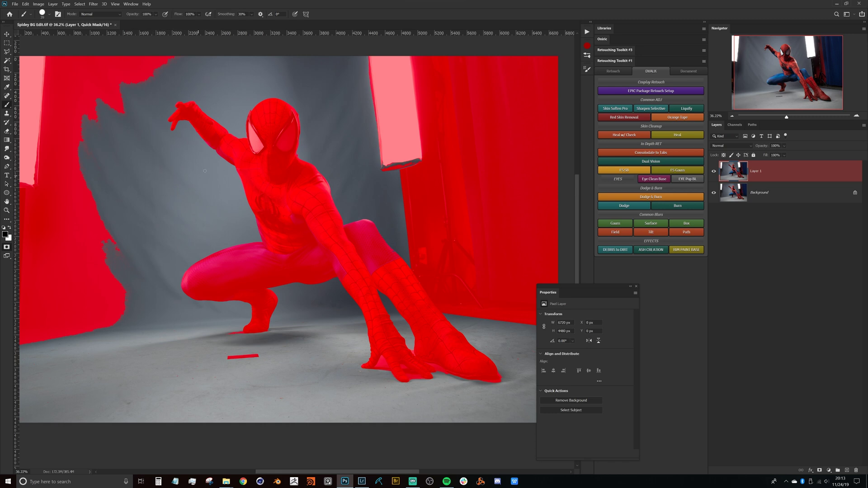
pyautogui.moveTo(309, 256); pyautogui.dragTo(194, 236)
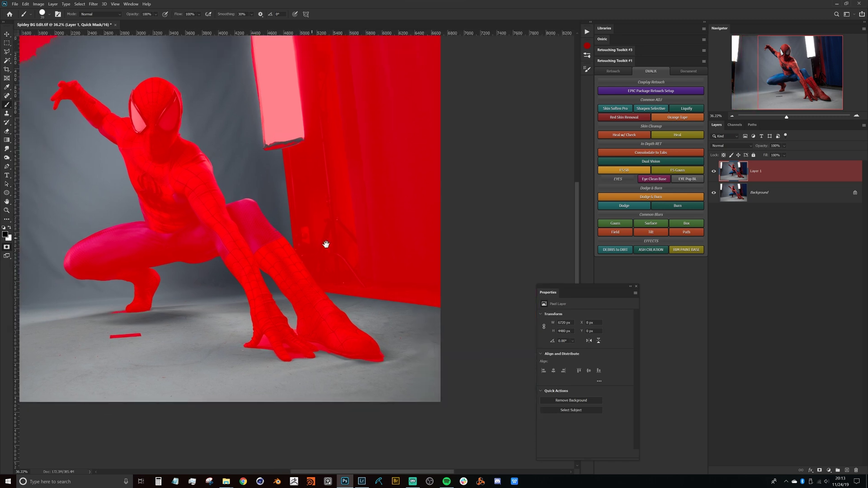
pyautogui.moveTo(256, 242); pyautogui.dragTo(311, 247)
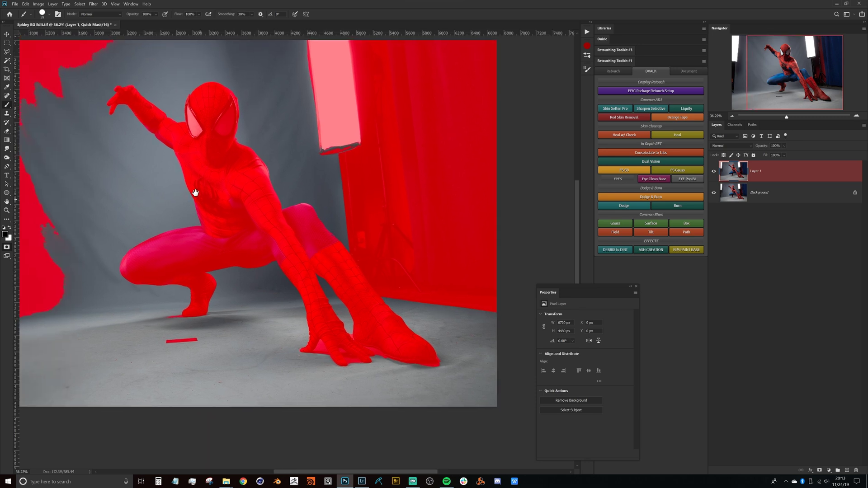
pyautogui.moveTo(225, 230); pyautogui.dragTo(194, 233)
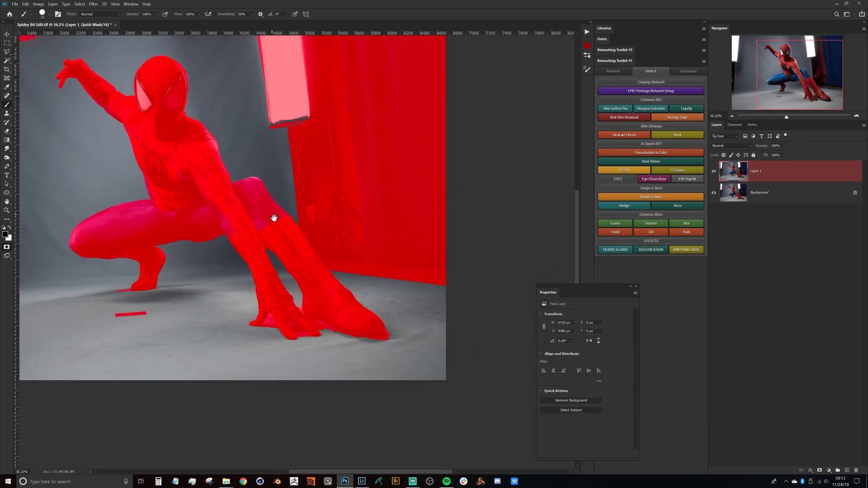
pyautogui.scroll(1, 295, 217)
pyautogui.scroll(4, 290, 233)
pyautogui.moveTo(290, 233)
pyautogui.mouseDown()
pyautogui.moveTo(198, 196)
pyautogui.moveTo(231, 294)
pyautogui.mouseUp()
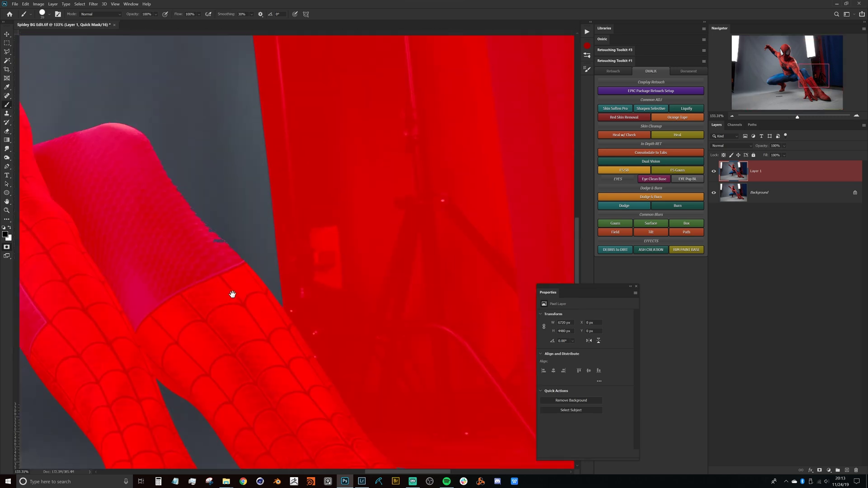
pyautogui.moveTo(163, 209); pyautogui.dragTo(247, 193)
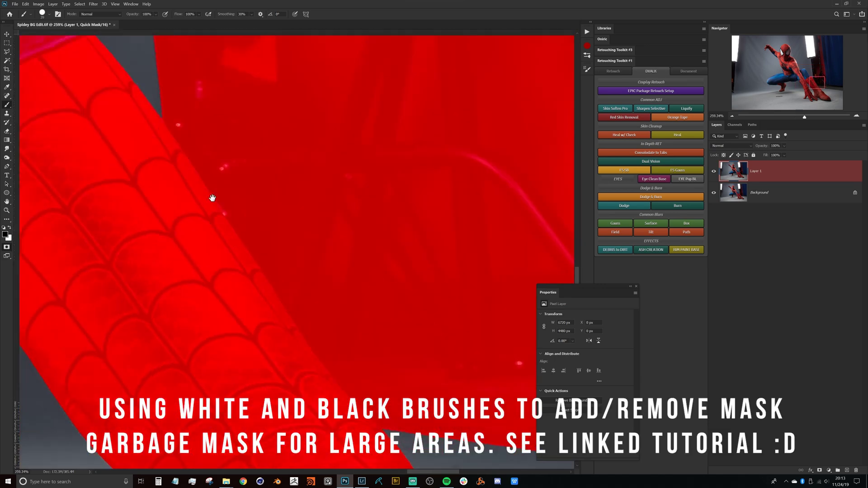
pyautogui.moveTo(349, 378); pyautogui.dragTo(175, 118)
pyautogui.scroll(-5, 201, 321)
pyautogui.scroll(4, 202, 321)
pyautogui.scroll(-5, 202, 321)
# Begin a Polygonal Lasso outline to clean up the mask edges
pyautogui.press('l')
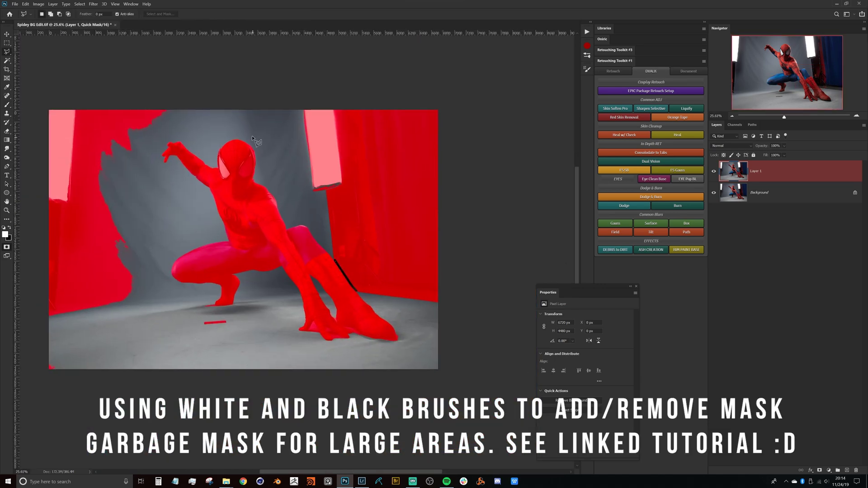
pyautogui.click(228, 126)
pyautogui.scroll(3, 295, 201)
pyautogui.scroll(-3, 254, 410)
pyautogui.scroll(3, 329, 392)
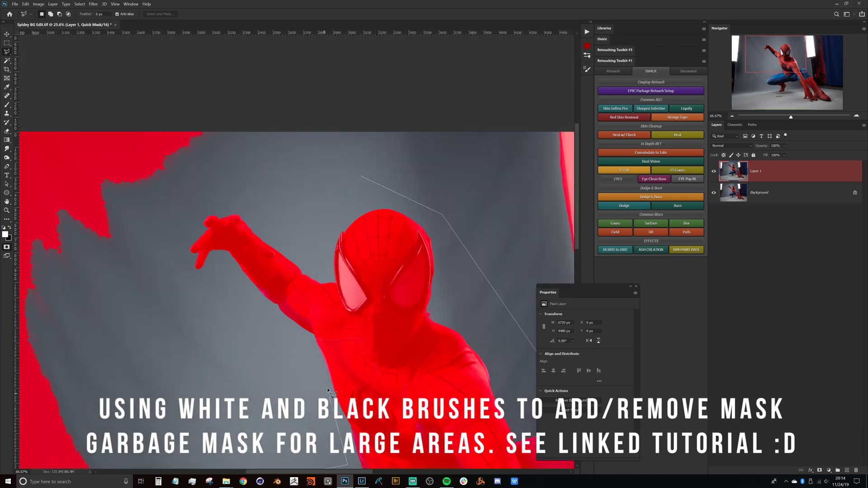
pyautogui.scroll(-5, 387, 267)
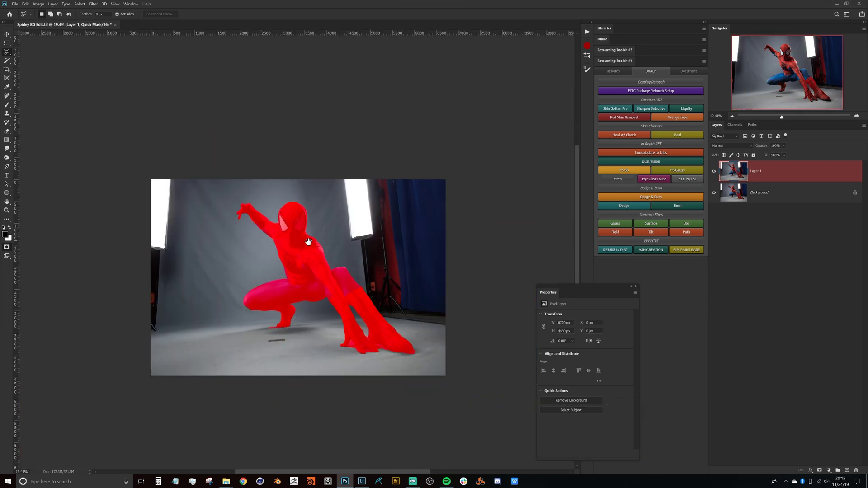
pyautogui.scroll(-1, 309, 242)
# Exit Quick Mask, invert the selection to Spider-Man, and copy him onto new Layer 2
pyautogui.scroll(3, 317, 227)
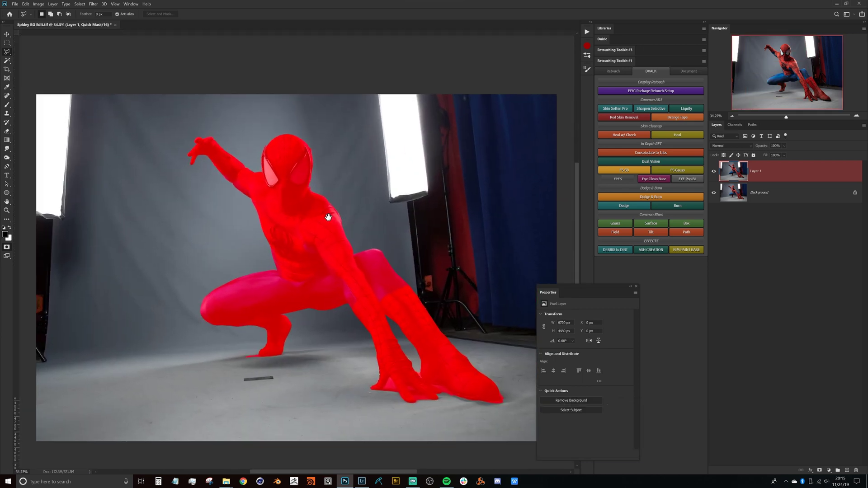
pyautogui.scroll(-1, 317, 226)
pyautogui.hotkey('ctrl', 'r')
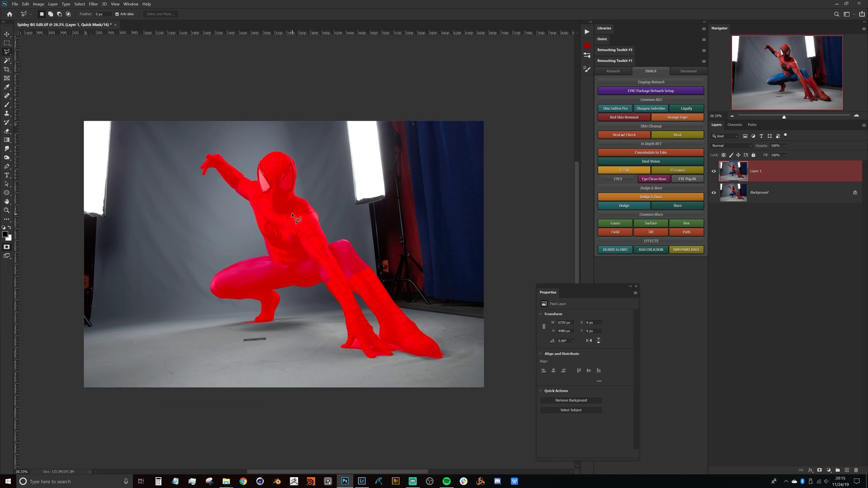
pyautogui.press('q')
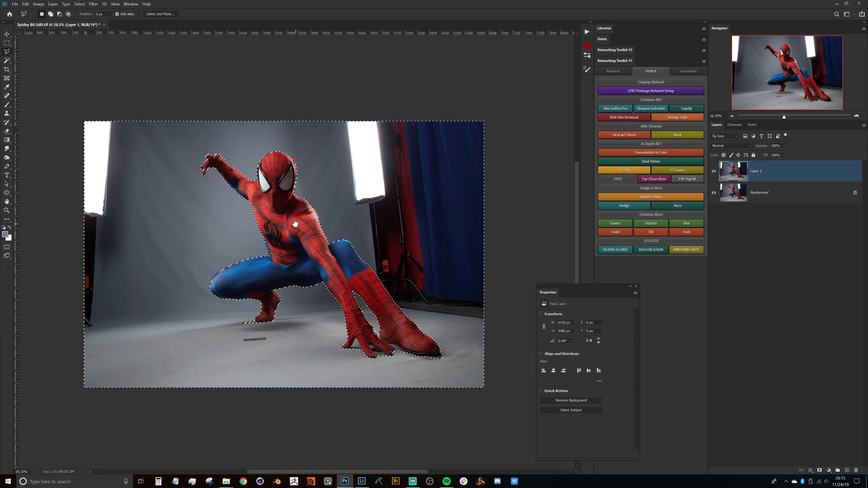
pyautogui.hscroll(-1, 317, 203)
pyautogui.hotkey('ctrl', 'shift', 'i')
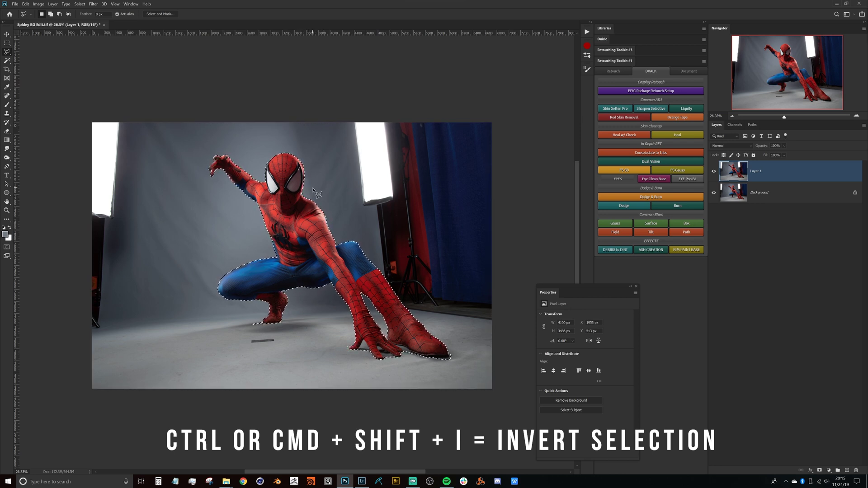
pyautogui.hotkey('ctrl', 'j')
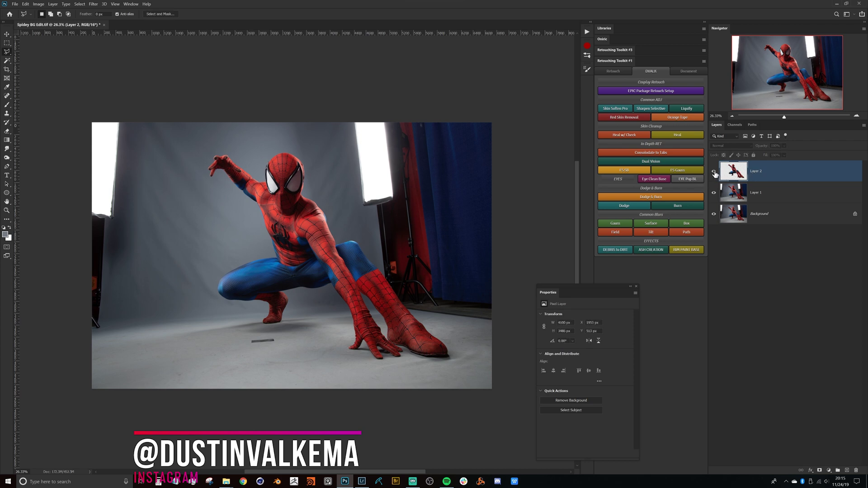
# Rename Layer 1 to 'Clean' and Layer 2 to 'Sub'
pyautogui.doubleClick(758, 194)
pyautogui.write('Over')
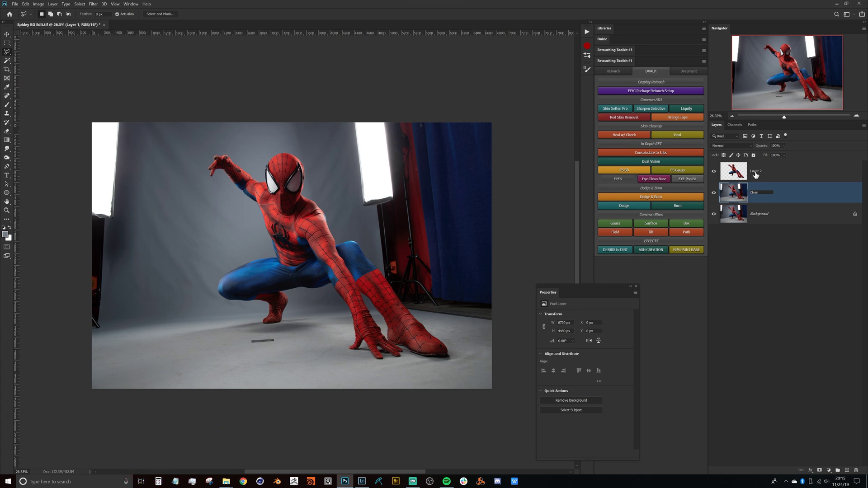
pyautogui.write('Clean')
pyautogui.hotkey('shift', 'Tab')
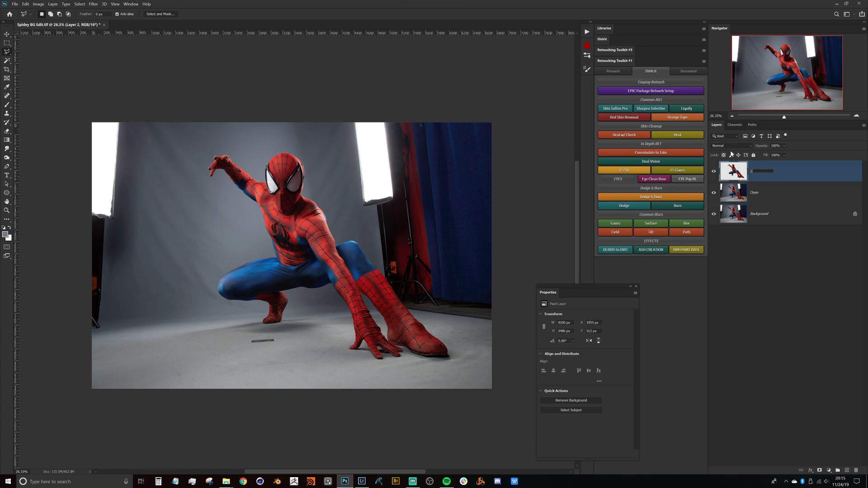
pyautogui.press('Tab')
pyautogui.press('Return')
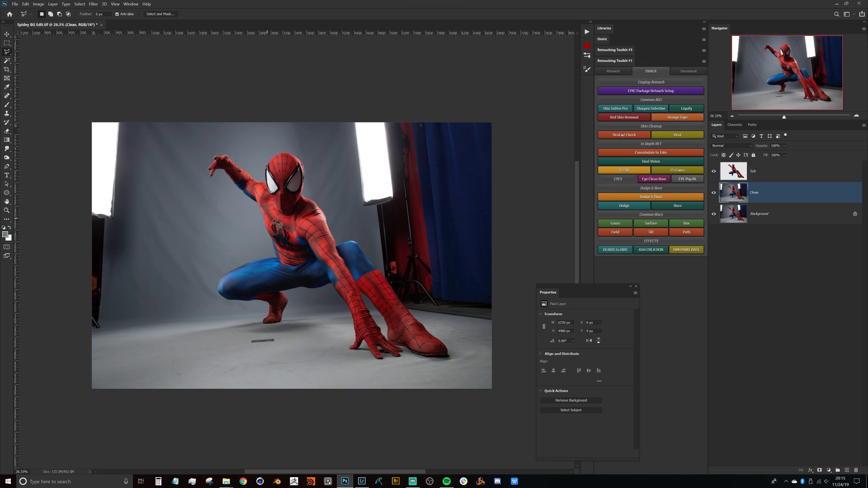
# Hide the Clean and Background layers to check the cut-out, then show them again
pyautogui.moveTo(717, 200); pyautogui.dragTo(715, 214)
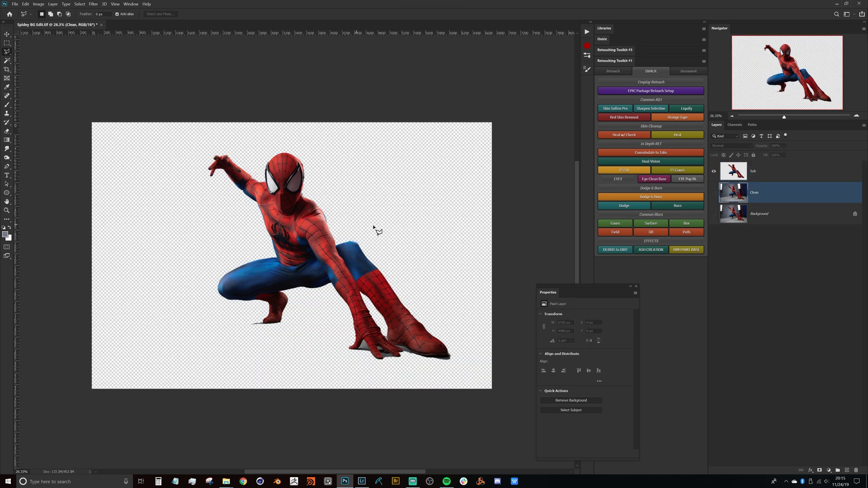
pyautogui.moveTo(714, 214); pyautogui.dragTo(714, 193)
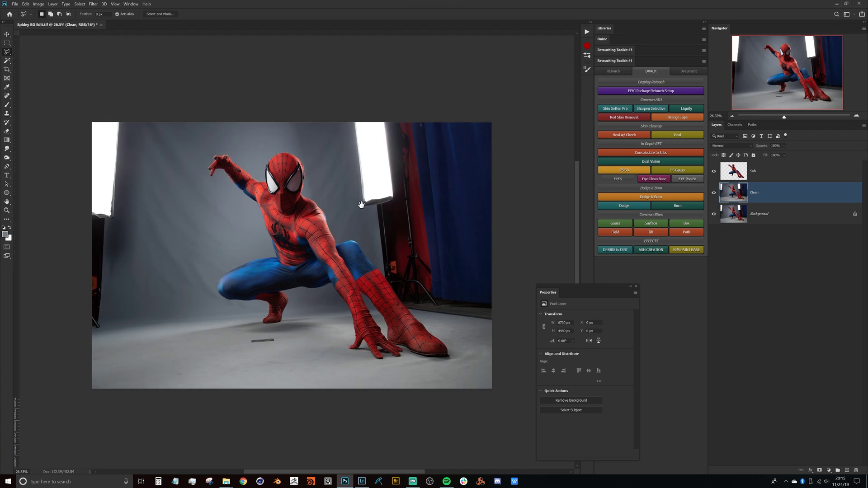
pyautogui.moveTo(410, 221); pyautogui.dragTo(431, 189)
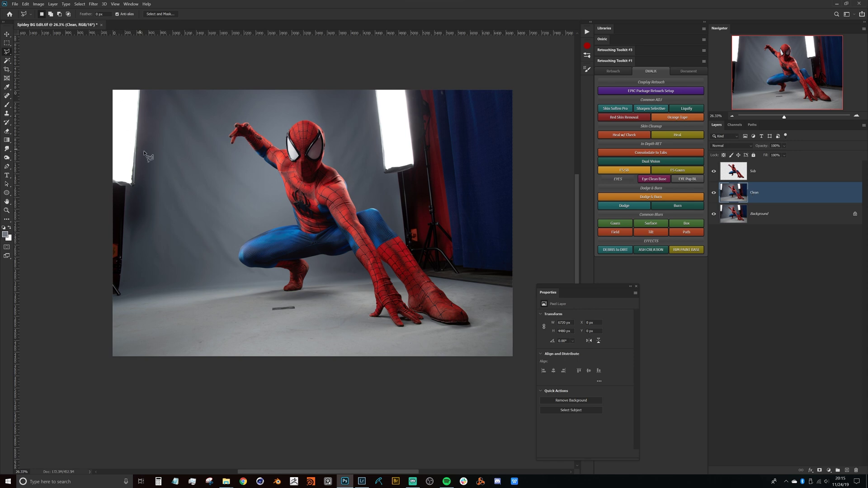
# Spot-heal the dark floor strip and the blemishes beside the foot and hand
pyautogui.press('j')
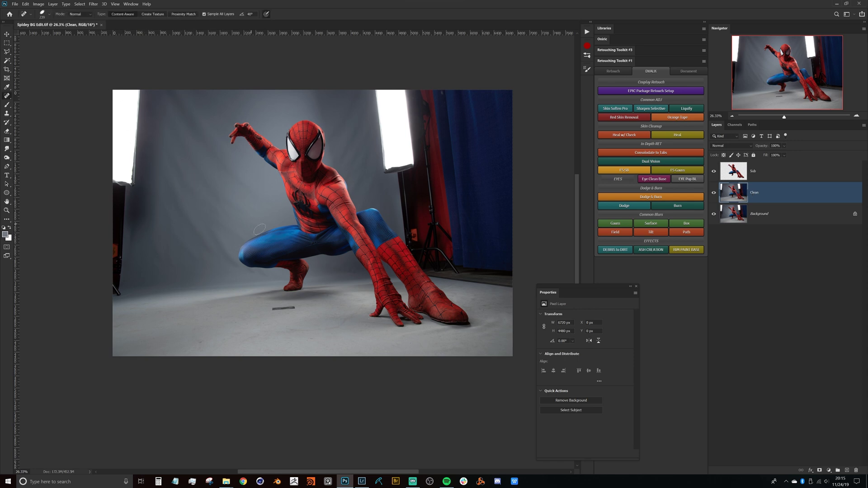
pyautogui.keyDown('ctrl'); pyautogui.click(288, 312); pyautogui.keyUp('ctrl')
pyautogui.moveTo(301, 309)
pyautogui.mouseDown()
pyautogui.moveTo(254, 309)
pyautogui.moveTo(290, 307)
pyautogui.mouseUp()
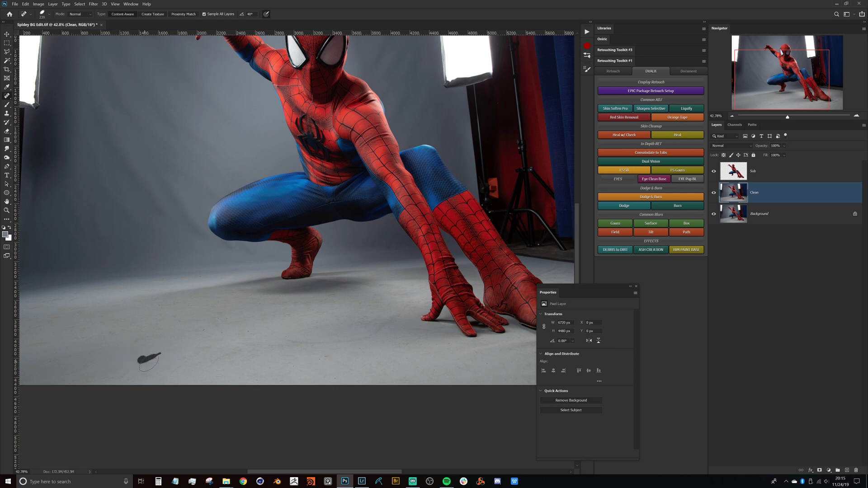
pyautogui.moveTo(343, 314); pyautogui.dragTo(198, 291)
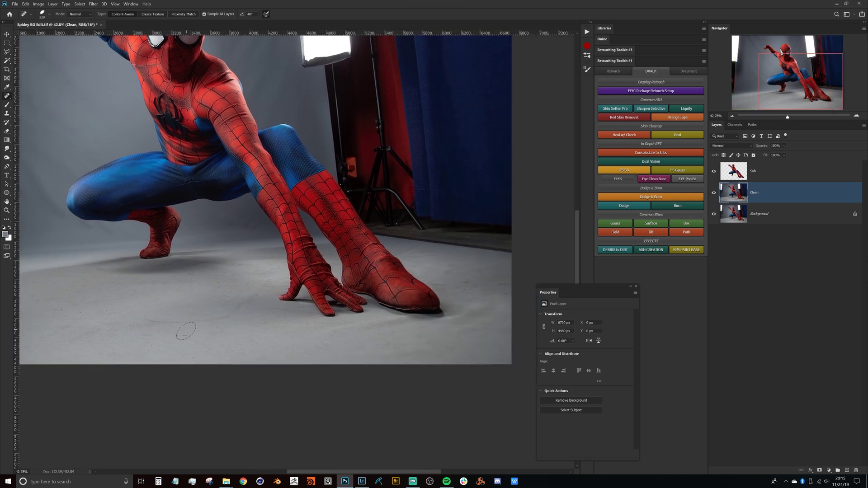
pyautogui.moveTo(185, 334); pyautogui.dragTo(172, 340)
pyautogui.click(480, 287)
pyautogui.click(450, 285)
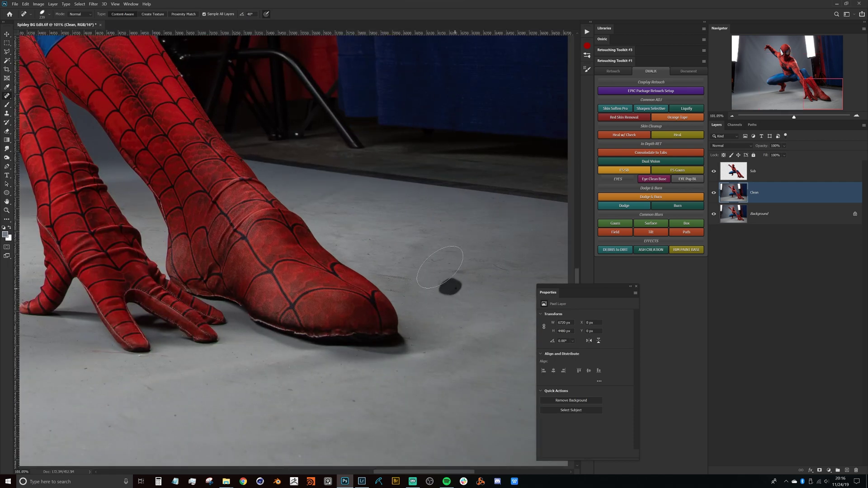
pyautogui.click(423, 260)
# Heal the remaining floor marks below the fingertips and fit the photo in the window
pyautogui.moveTo(241, 301); pyautogui.dragTo(327, 267)
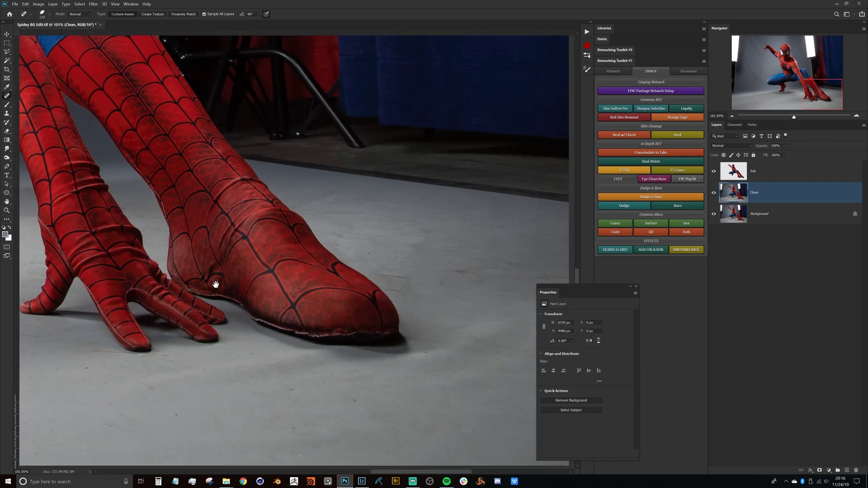
pyautogui.click(298, 304)
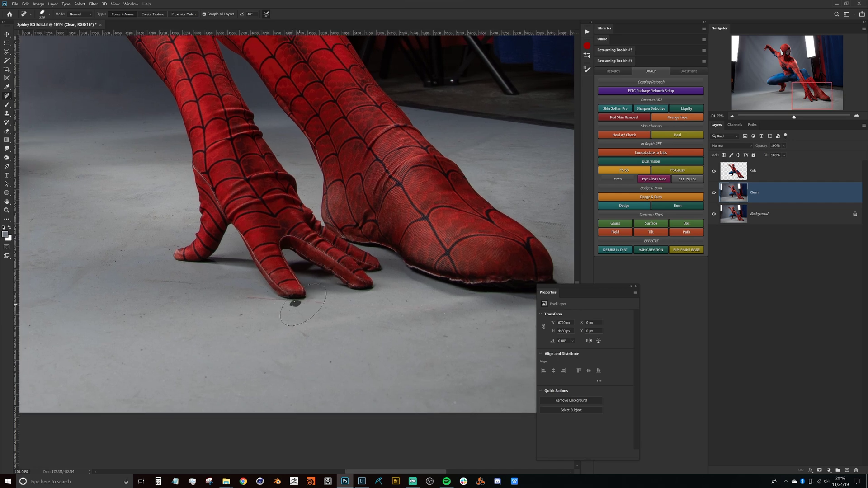
pyautogui.click(239, 315)
pyautogui.moveTo(238, 315); pyautogui.dragTo(226, 262)
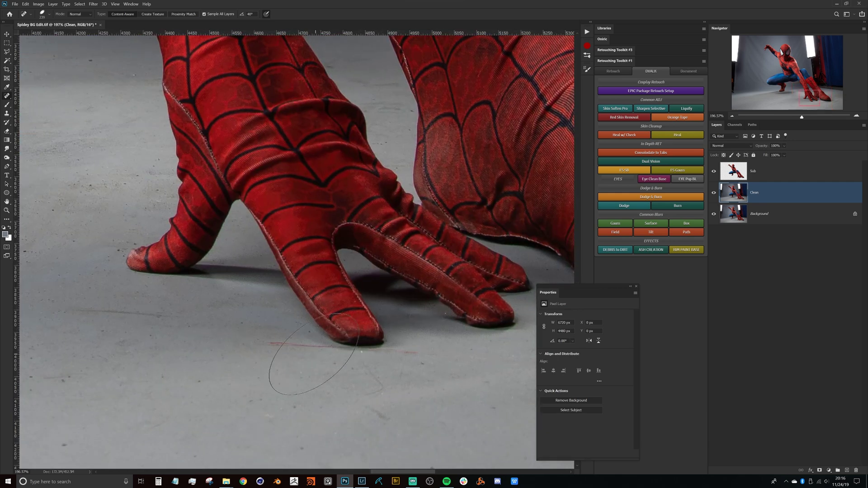
pyautogui.click(312, 350)
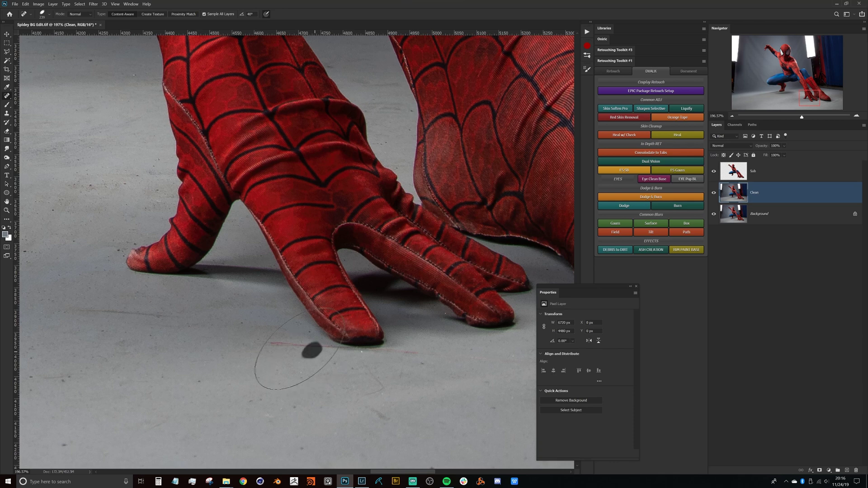
pyautogui.hotkey('ctrl', '0')
pyautogui.hscroll(1, 474, 236)
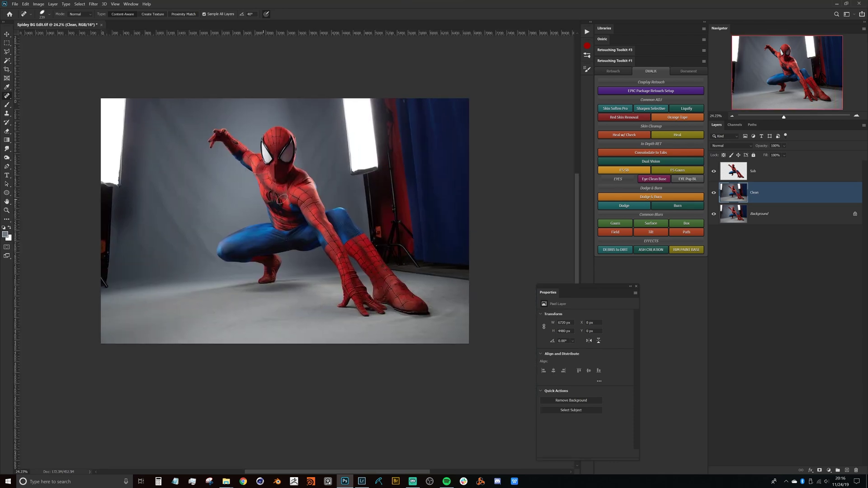
# With a large soft brush sampled from the grey backdrop, paint over the lights, curtains, stands and left light panel
pyautogui.moveTo(321, 218); pyautogui.dragTo(420, 252)
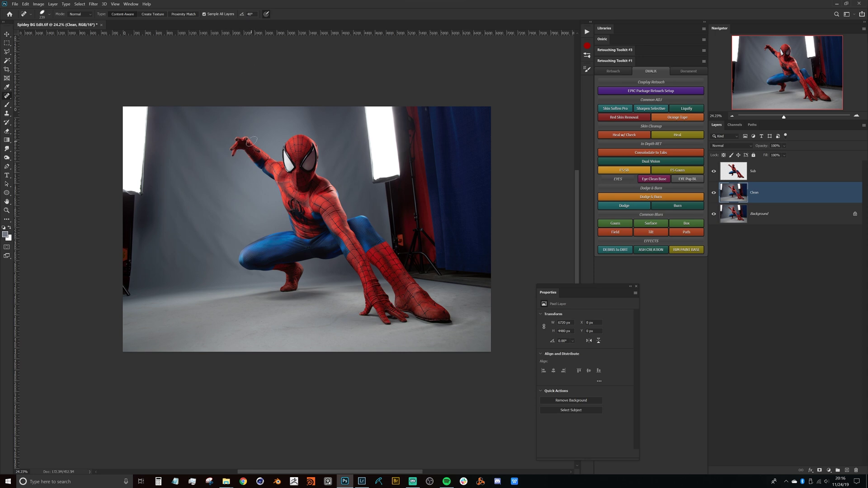
pyautogui.press('b')
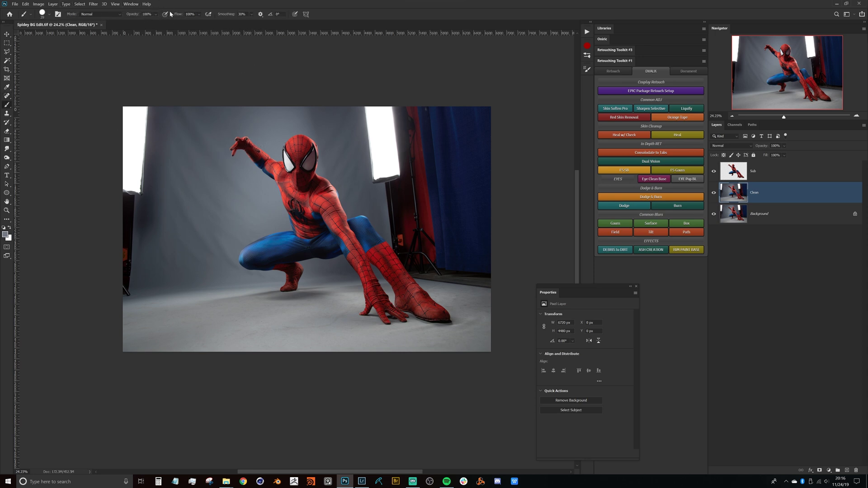
pyautogui.moveTo(303, 156)
pyautogui.mouseDown()
pyautogui.moveTo(335, 208)
pyautogui.moveTo(355, 58)
pyautogui.mouseUp()
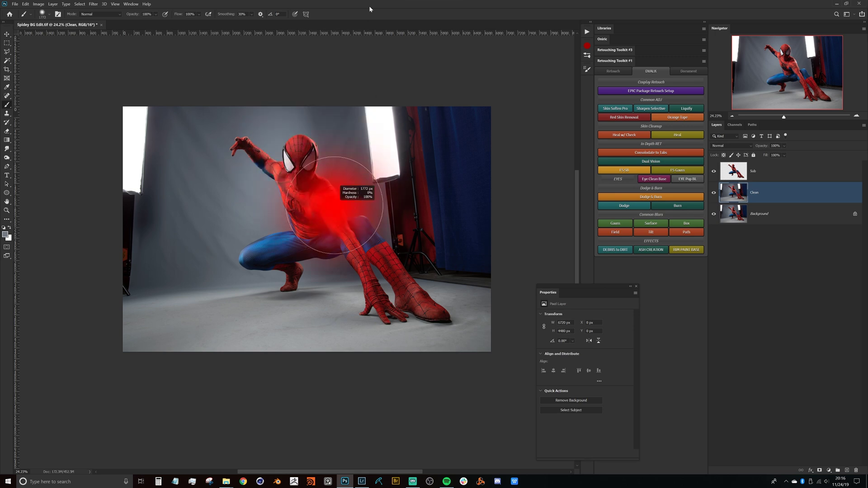
pyautogui.moveTo(370, 8); pyautogui.dragTo(339, 127)
pyautogui.keyDown('alt'); pyautogui.click(336, 114); pyautogui.keyUp('alt')
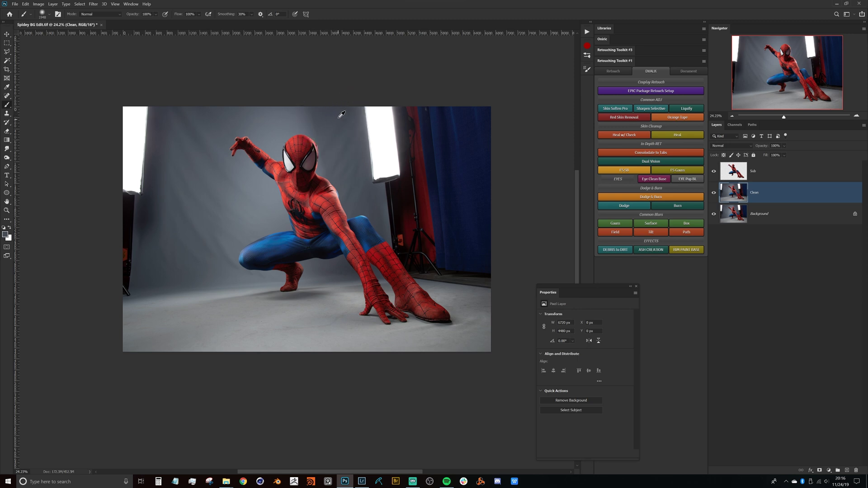
pyautogui.keyDown('alt'); pyautogui.click(337, 112); pyautogui.keyUp('alt')
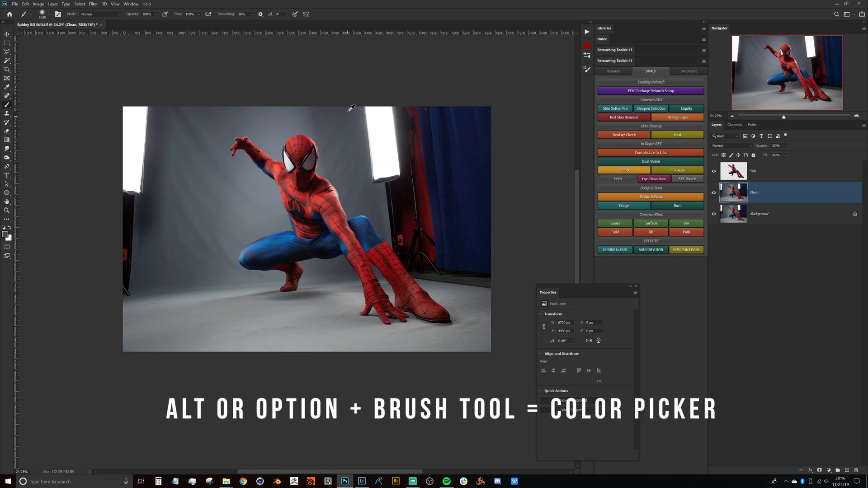
pyautogui.moveTo(348, 117); pyautogui.dragTo(366, 117)
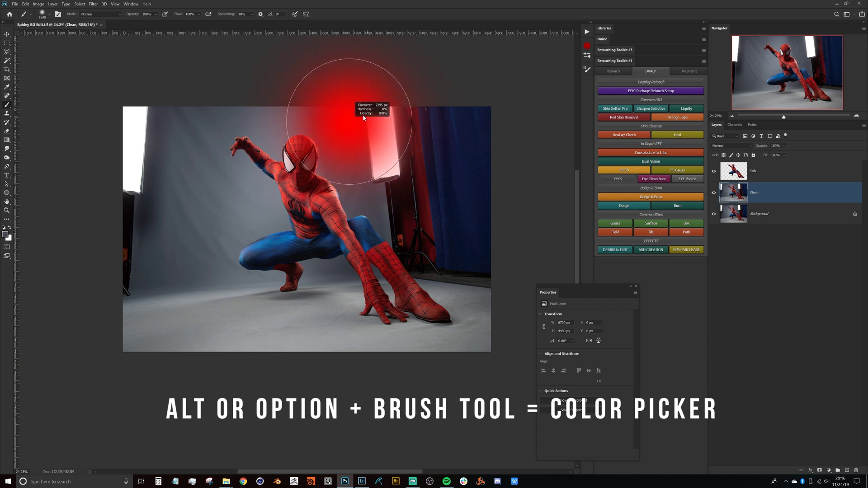
pyautogui.moveTo(406, 136)
pyautogui.mouseDown()
pyautogui.moveTo(471, 203)
pyautogui.moveTo(460, 135)
pyautogui.moveTo(405, 171)
pyautogui.moveTo(499, 276)
pyautogui.moveTo(398, 204)
pyautogui.moveTo(401, 113)
pyautogui.moveTo(417, 203)
pyautogui.moveTo(482, 259)
pyautogui.moveTo(411, 216)
pyautogui.moveTo(475, 233)
pyautogui.moveTo(376, 105)
pyautogui.mouseUp()
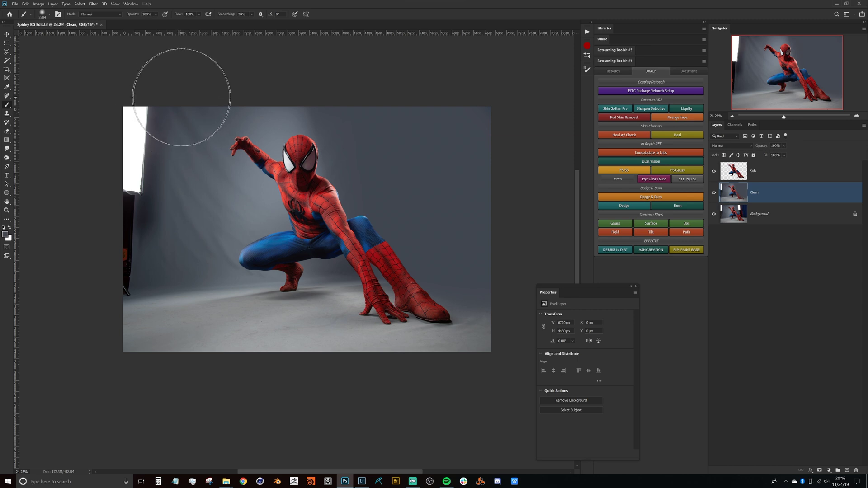
pyautogui.moveTo(184, 87)
pyautogui.mouseDown()
pyautogui.moveTo(126, 184)
pyautogui.moveTo(110, 269)
pyautogui.moveTo(136, 219)
pyautogui.mouseUp()
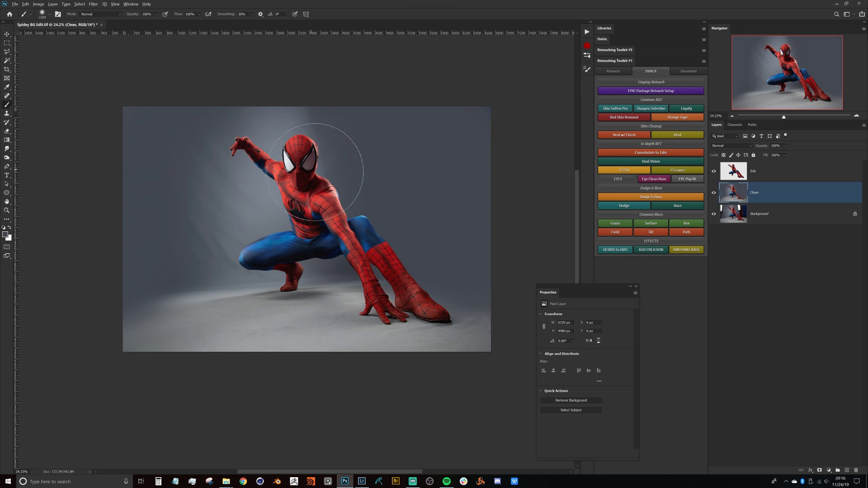
# Sample a backdrop grey and paint broad soft strokes left of the leg, right of the head and top-left
pyautogui.scroll(5, 275, 187)
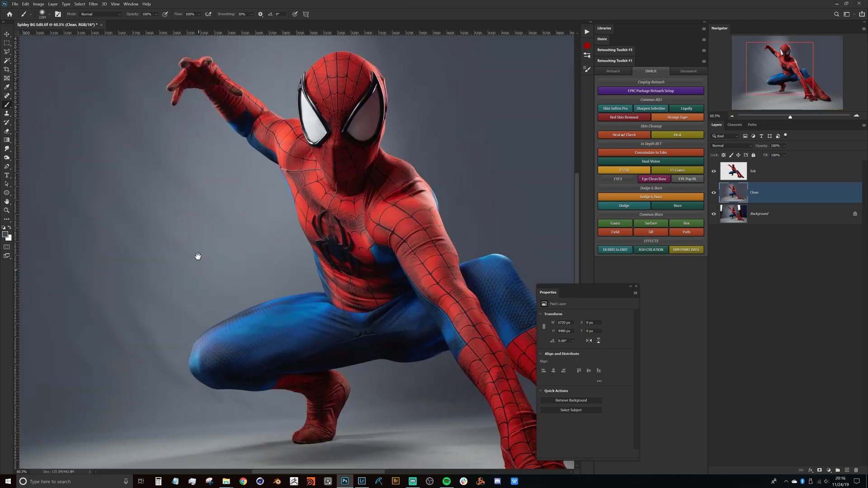
pyautogui.scroll(-3, 204, 243)
pyautogui.hotkey('ctrl', 'r')
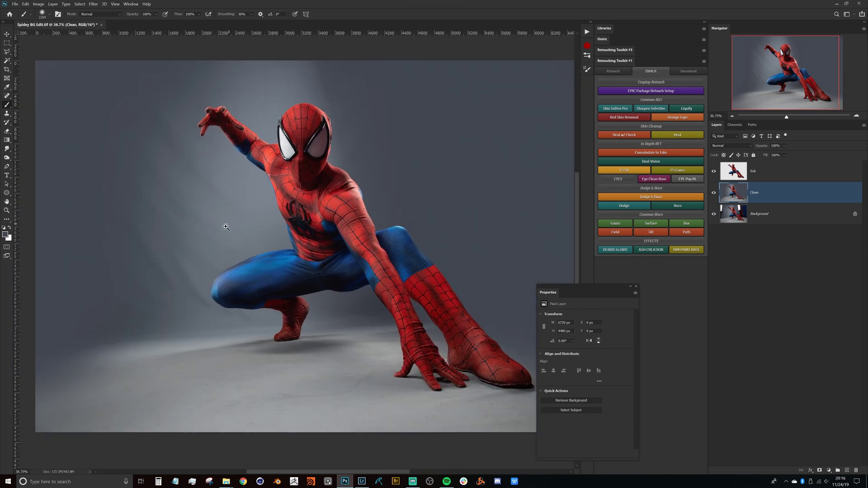
pyautogui.scroll(-1, 230, 227)
pyautogui.moveTo(238, 226); pyautogui.dragTo(209, 225)
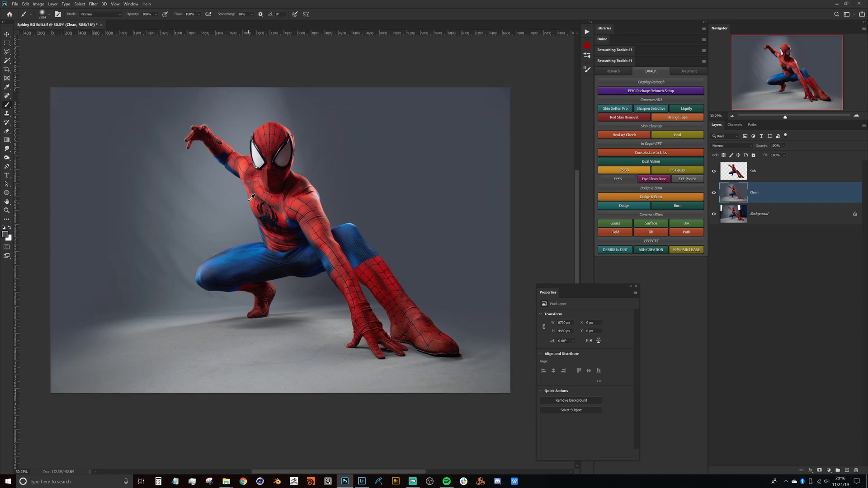
pyautogui.keyDown('alt'); pyautogui.click(236, 195); pyautogui.keyUp('alt')
pyautogui.keyDown('alt'); pyautogui.click(238, 189); pyautogui.keyUp('alt')
pyautogui.moveTo(278, 182); pyautogui.dragTo(289, 176)
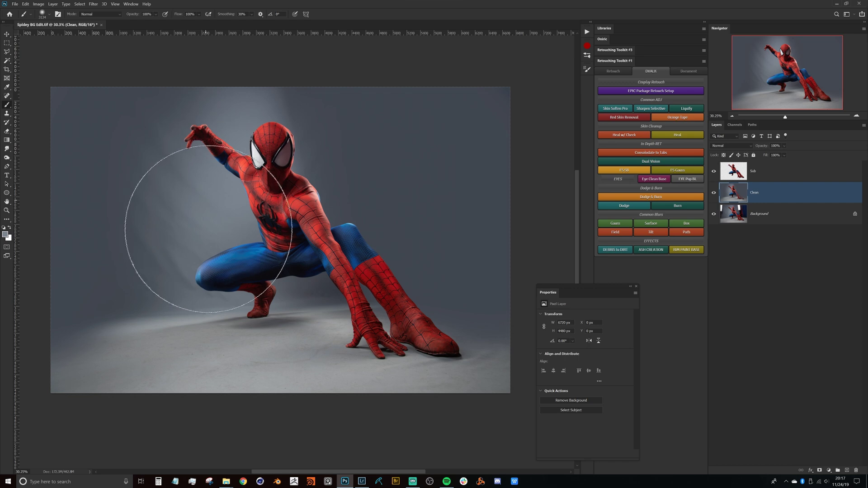
pyautogui.moveTo(218, 236); pyautogui.dragTo(221, 251)
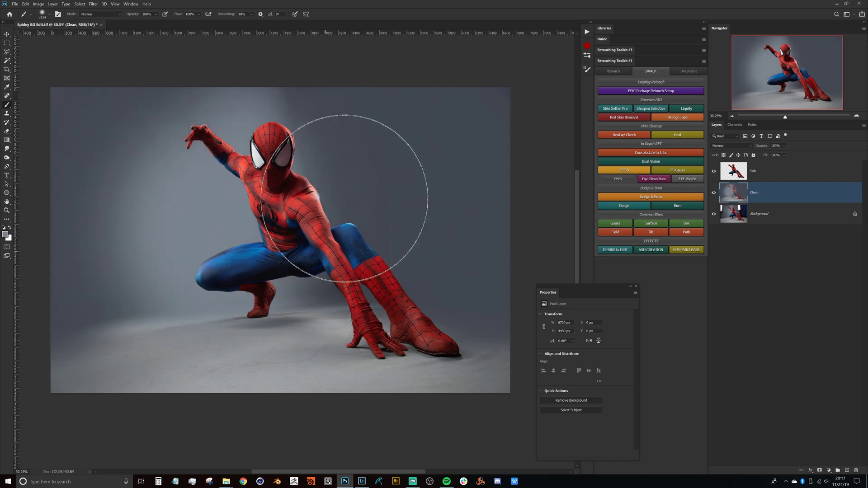
pyautogui.moveTo(346, 233); pyautogui.dragTo(347, 178)
pyautogui.moveTo(155, 198); pyautogui.dragTo(162, 168)
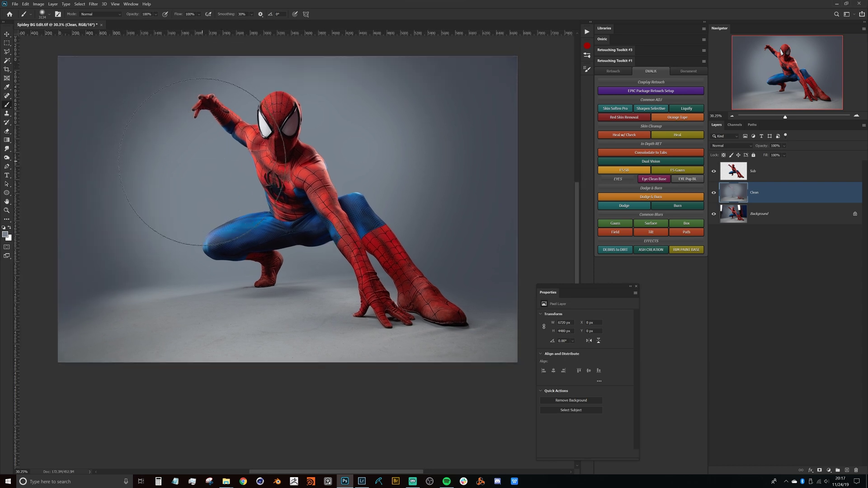
pyautogui.moveTo(154, 127); pyautogui.dragTo(163, 136)
pyautogui.moveTo(316, 190); pyautogui.dragTo(284, 197)
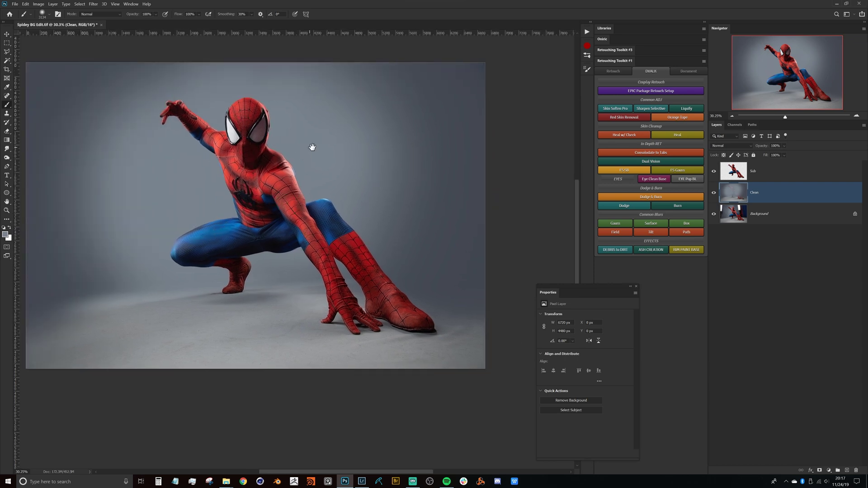
# Zoom in on the dark fringe at Spider-Man's neck and select the Sub layer
pyautogui.moveTo(288, 132); pyautogui.dragTo(300, 127)
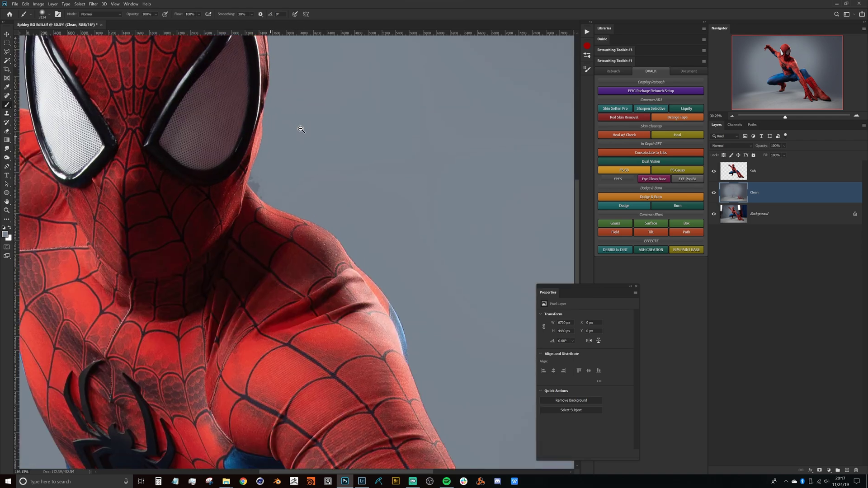
pyautogui.moveTo(268, 174); pyautogui.dragTo(291, 281)
pyautogui.moveTo(271, 138); pyautogui.dragTo(240, 13)
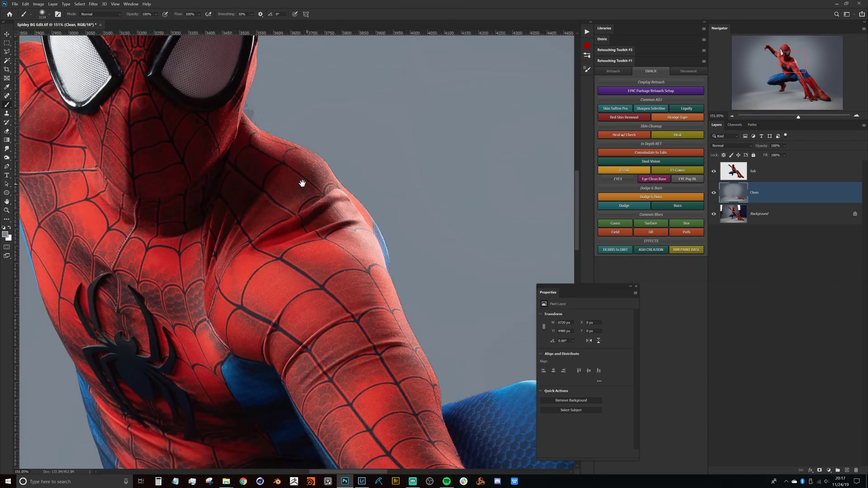
pyautogui.moveTo(273, 154); pyautogui.dragTo(258, 207)
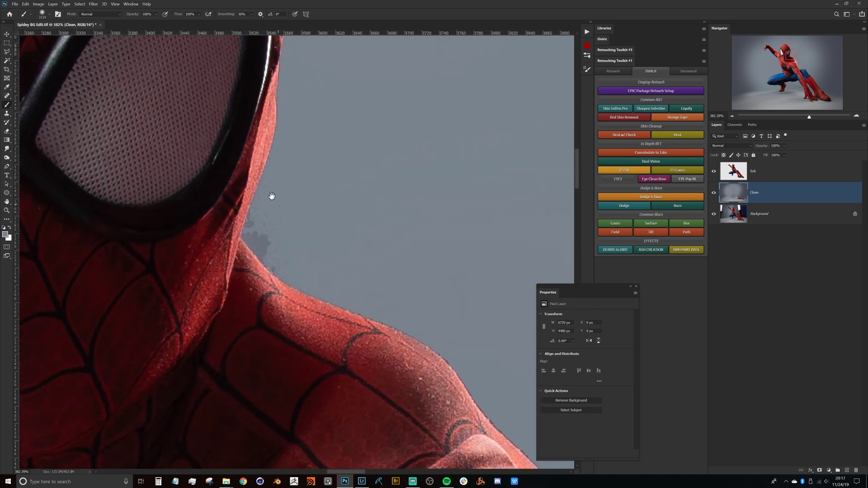
pyautogui.click(762, 177)
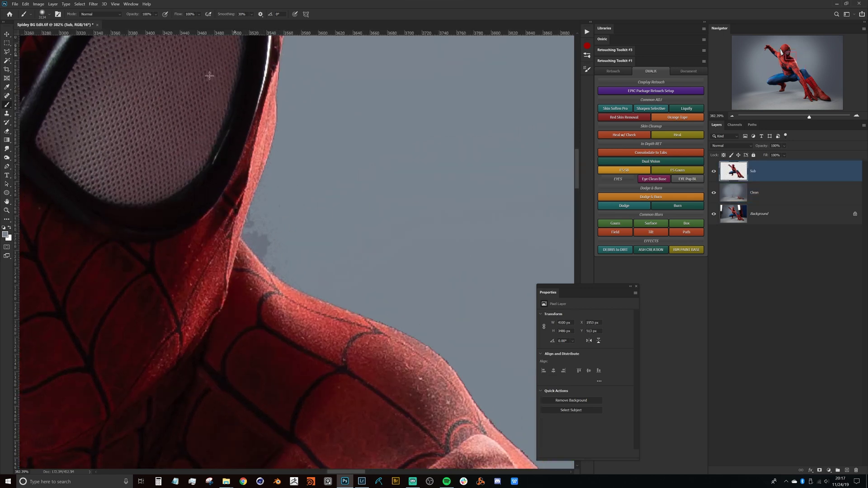
pyautogui.moveTo(272, 227); pyautogui.dragTo(246, 186)
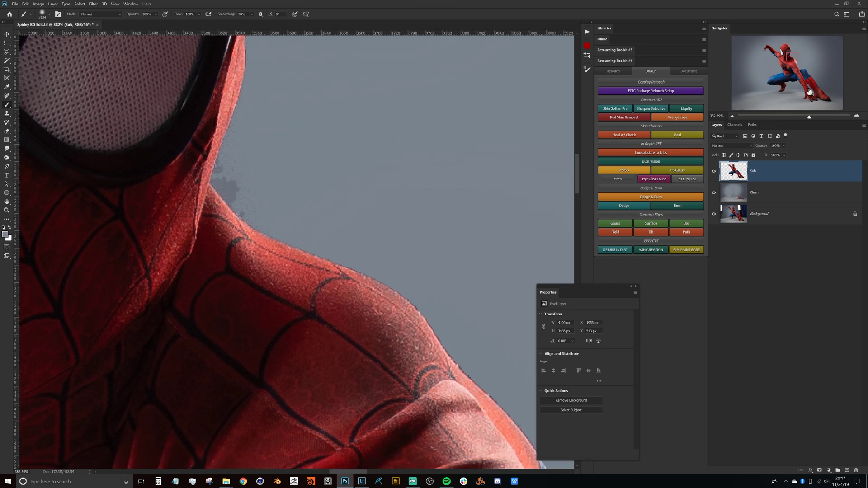
pyautogui.moveTo(218, 181); pyautogui.dragTo(259, 203)
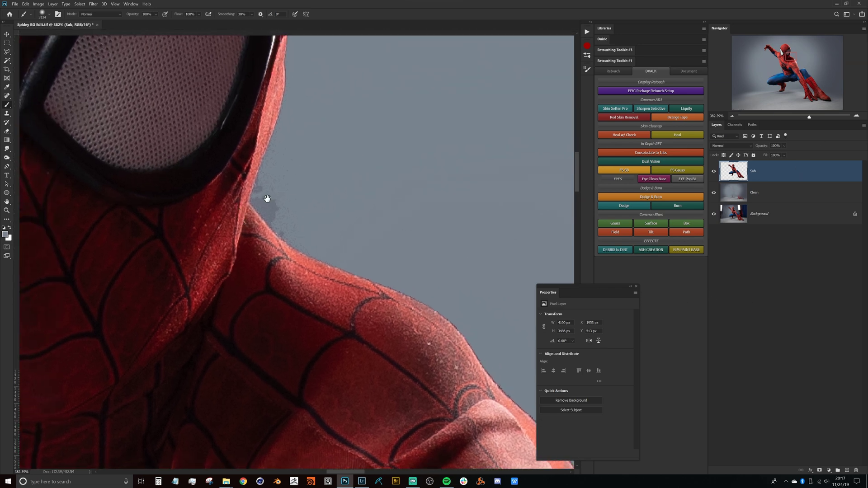
# Add a layer mask to Sub and paint black with a small brush over the neck fringe
pyautogui.click(820, 471)
pyautogui.moveTo(191, 157); pyautogui.dragTo(398, 158)
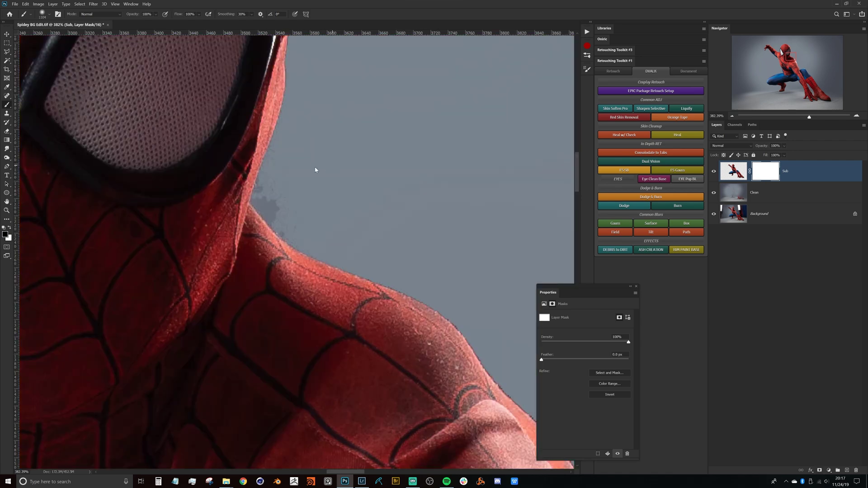
pyautogui.moveTo(398, 158); pyautogui.dragTo(316, 154)
pyautogui.moveTo(278, 181)
pyautogui.mouseDown()
pyautogui.moveTo(295, 248)
pyautogui.moveTo(304, 151)
pyautogui.mouseUp()
pyautogui.moveTo(276, 191); pyautogui.dragTo(277, 200)
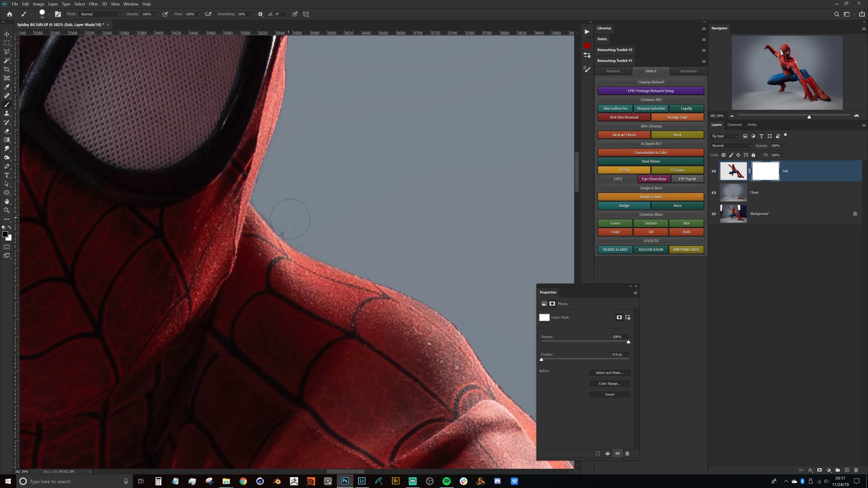
pyautogui.moveTo(351, 229); pyautogui.dragTo(270, 202)
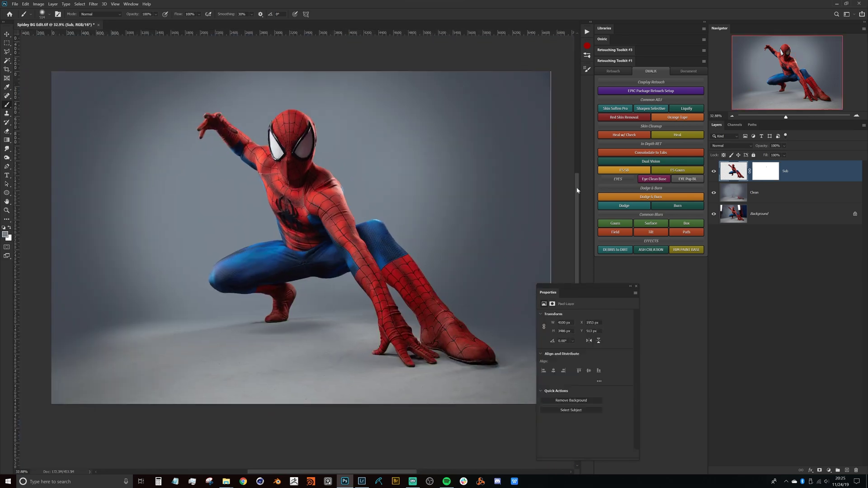
# Rotate the 'BG For EPIC Shots' texture 90° and scale it to fill the canvas
pyautogui.moveTo(442, 221); pyautogui.dragTo(443, 228)
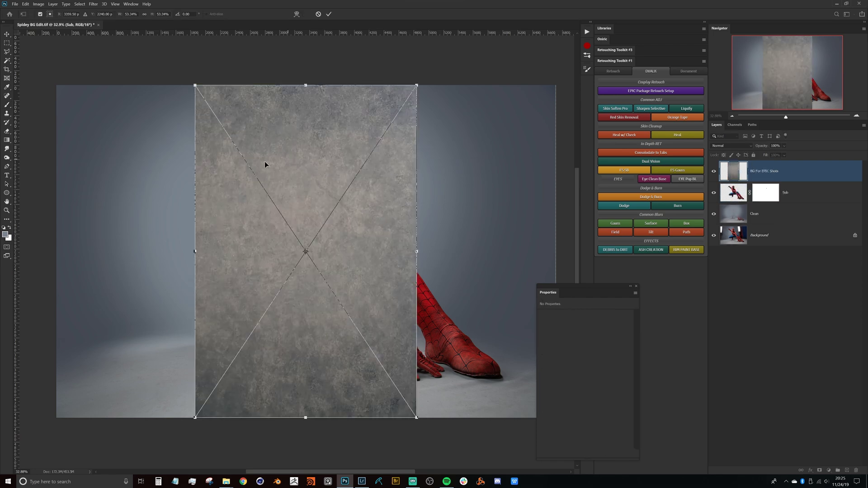
pyautogui.moveTo(364, 81)
pyautogui.mouseDown()
pyautogui.moveTo(417, 106)
pyautogui.moveTo(437, 238)
pyautogui.moveTo(426, 287)
pyautogui.mouseUp()
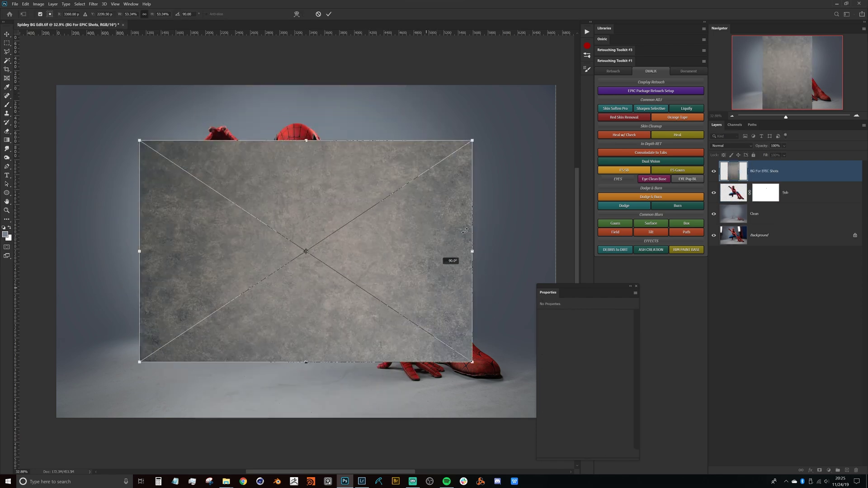
pyautogui.moveTo(473, 140); pyautogui.dragTo(561, 81)
pyautogui.press('b')
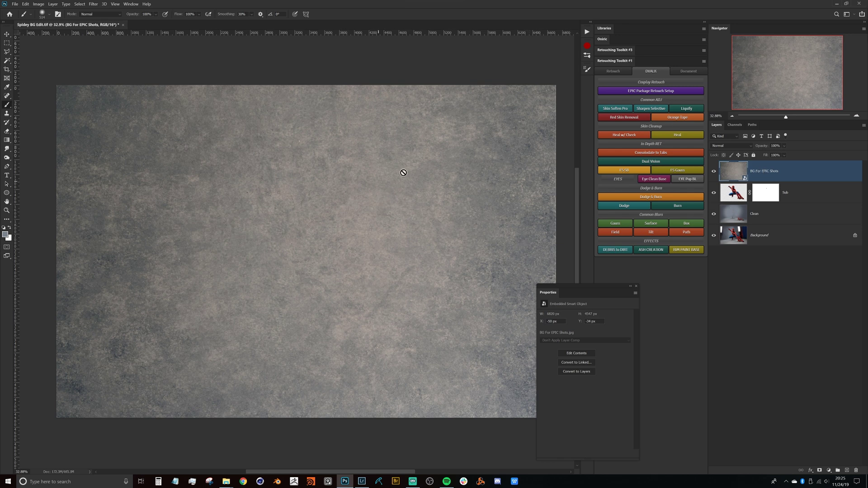
# Set the BG For EPIC Shots texture layer to Soft Light and recentre Spider-Man in view
pyautogui.click(733, 146)
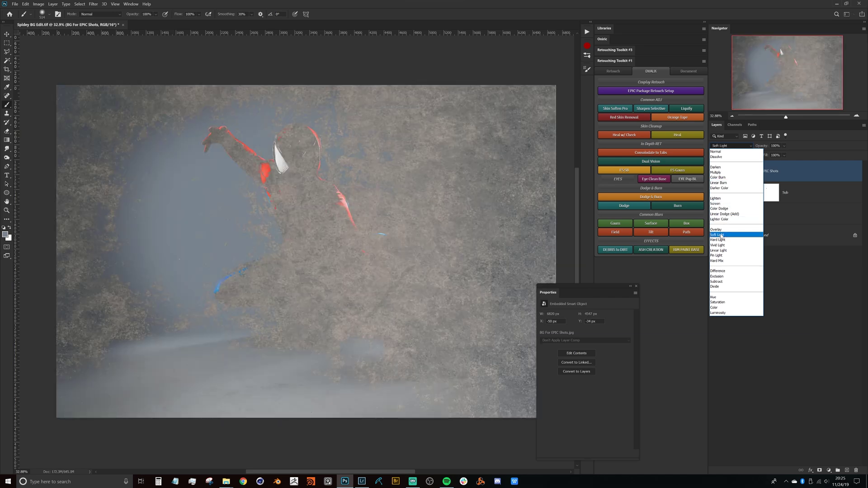
pyautogui.click(723, 235)
pyautogui.scroll(-2, 362, 207)
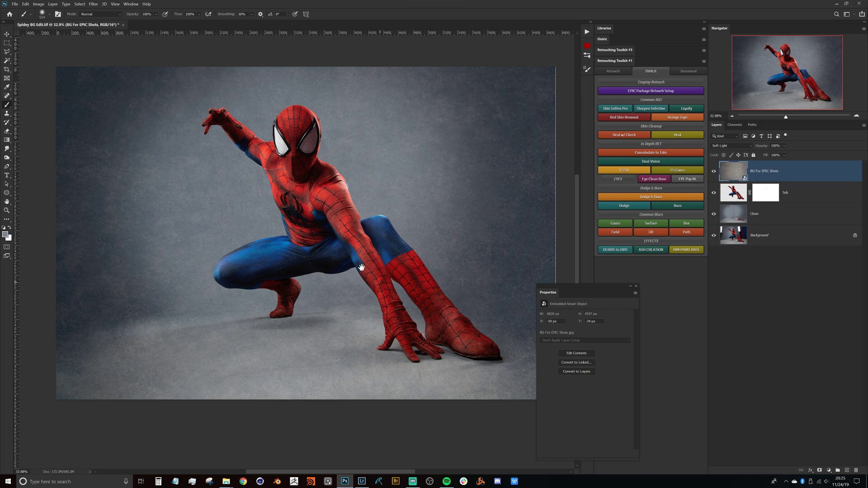
pyautogui.moveTo(377, 246); pyautogui.dragTo(370, 252)
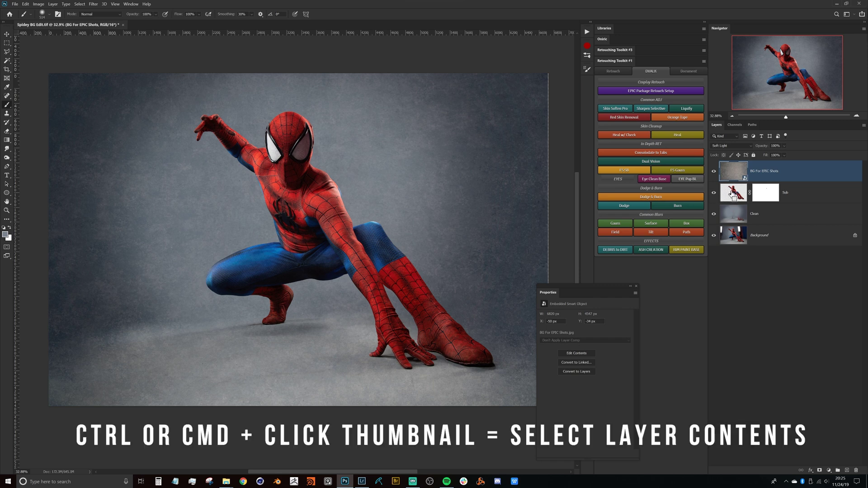
# Add an inverted Spider-Man mask from the Sub layer outline to the texture, then preview it
pyautogui.keyDown('ctrl'); pyautogui.click(733, 195); pyautogui.keyUp('ctrl')
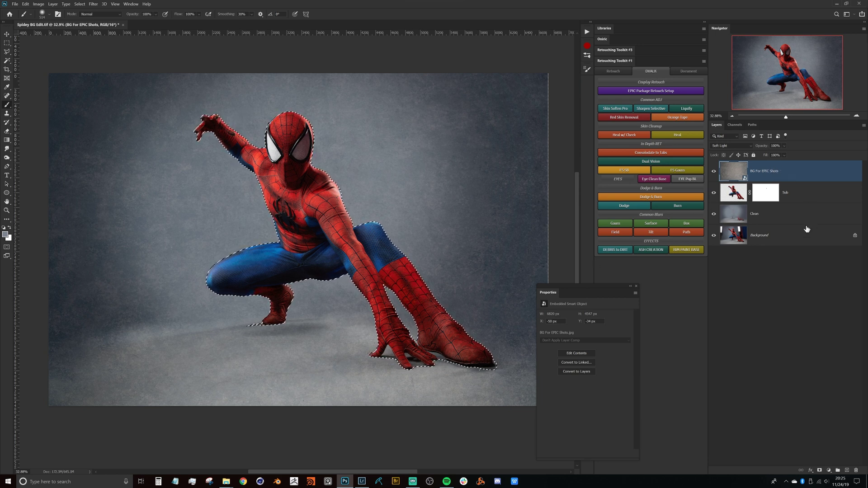
pyautogui.keyDown('alt'); pyautogui.click(821, 470); pyautogui.keyUp('alt')
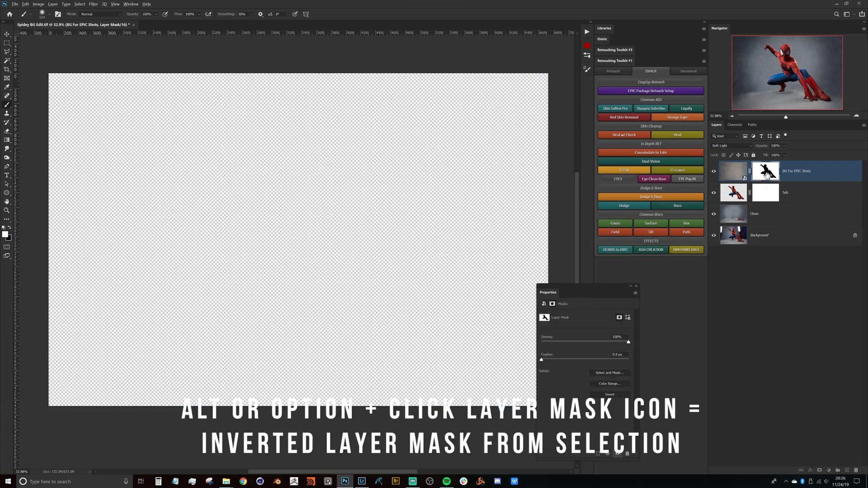
pyautogui.keyDown('alt'); pyautogui.click(766, 175); pyautogui.keyUp('alt')
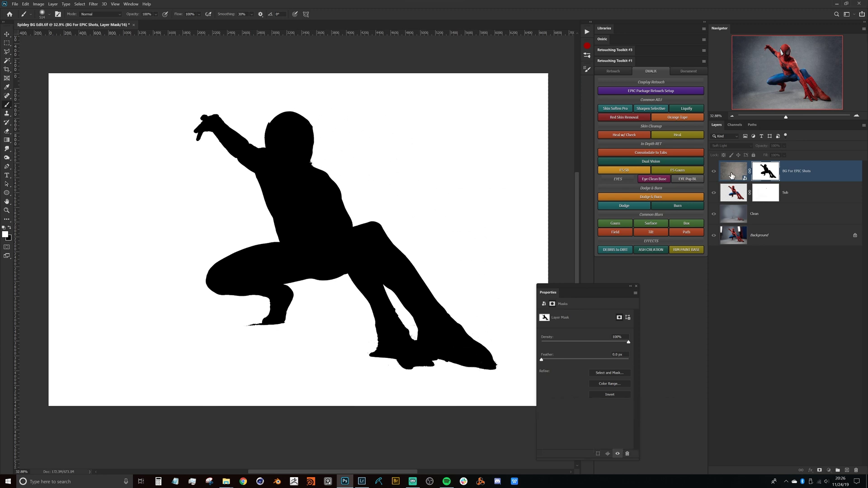
pyautogui.click(732, 176)
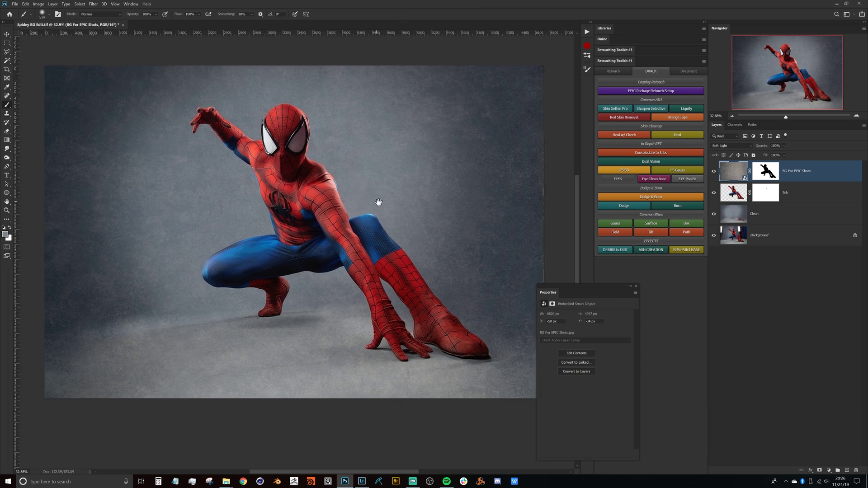
# Move the floating panel aside, hide the rulers, and bring up the Blur Gallery filters
pyautogui.moveTo(555, 291); pyautogui.dragTo(584, 292)
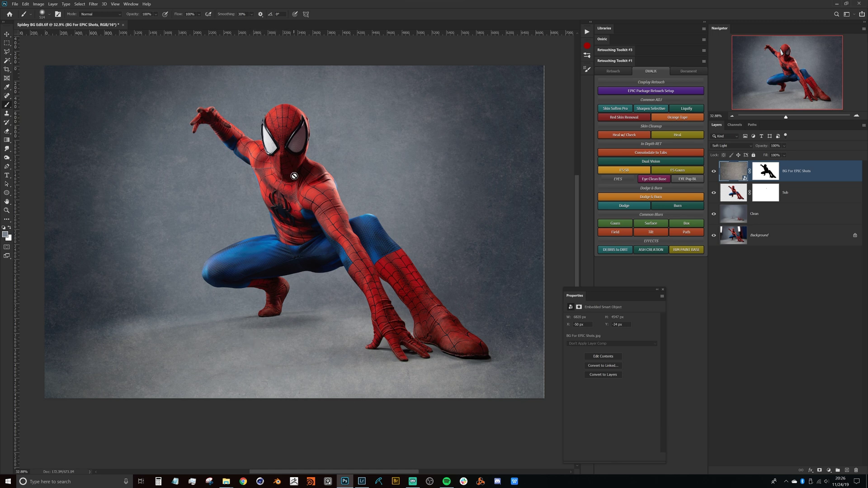
pyautogui.moveTo(346, 198); pyautogui.dragTo(351, 206)
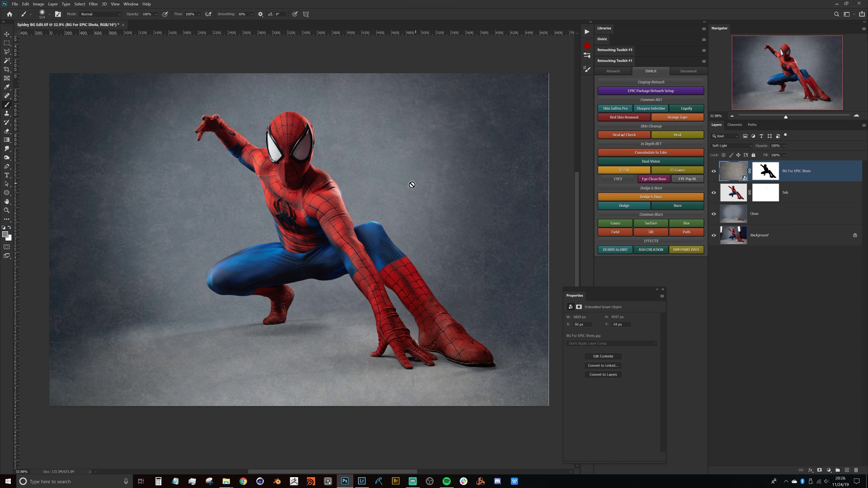
pyautogui.hotkey('ctrl', 'r')
pyautogui.hotkey('ctrl', 'r')
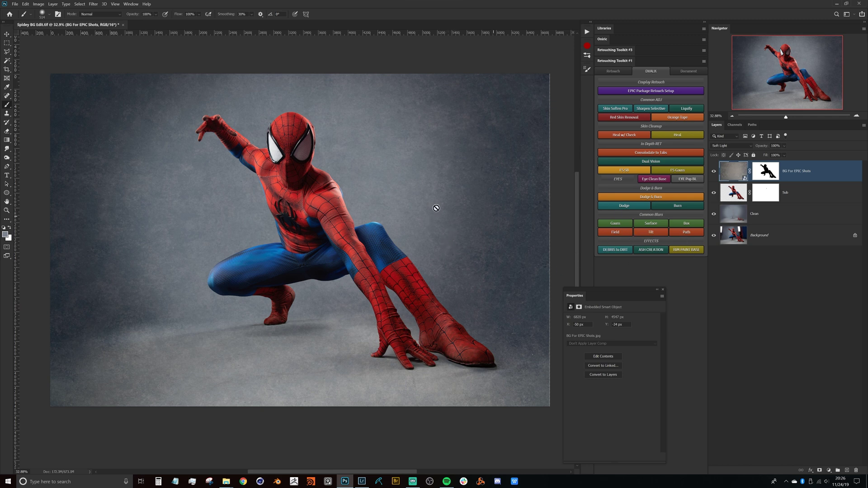
pyautogui.click(94, 4)
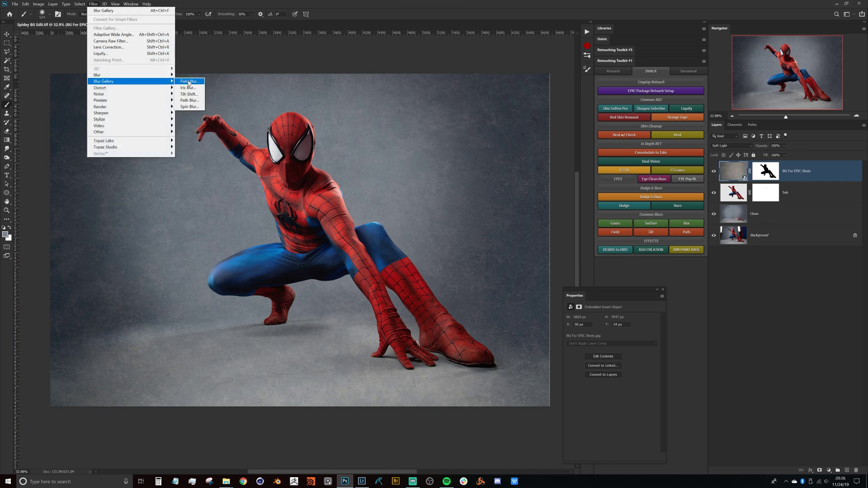
# Start a Tilt-Shift blur and lower its sharp band and focus centre to the floor
pyautogui.click(190, 94)
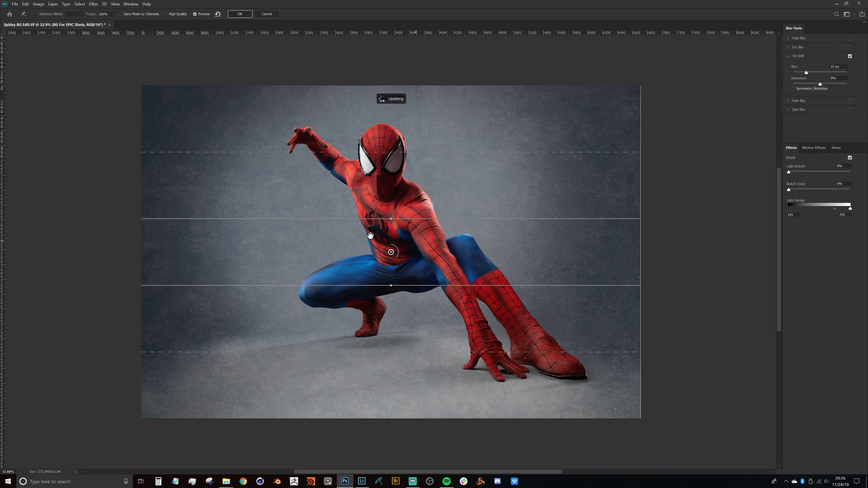
pyautogui.moveTo(425, 242); pyautogui.dragTo(361, 220)
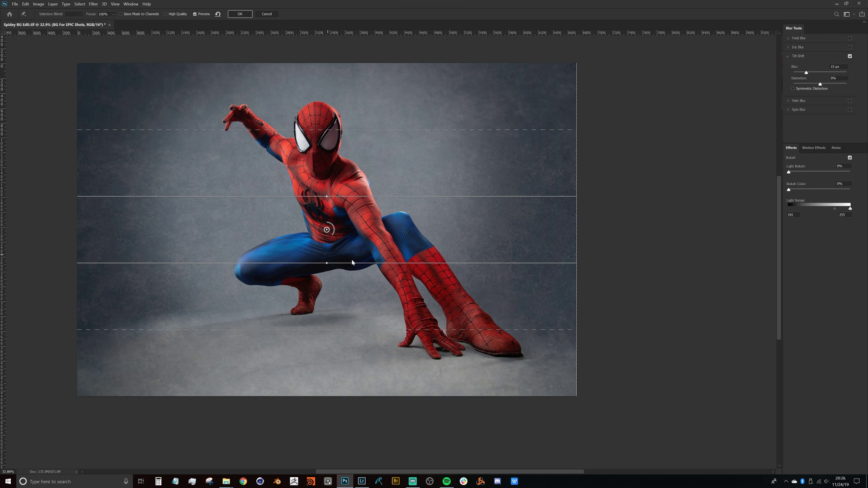
pyautogui.moveTo(345, 264); pyautogui.dragTo(347, 332)
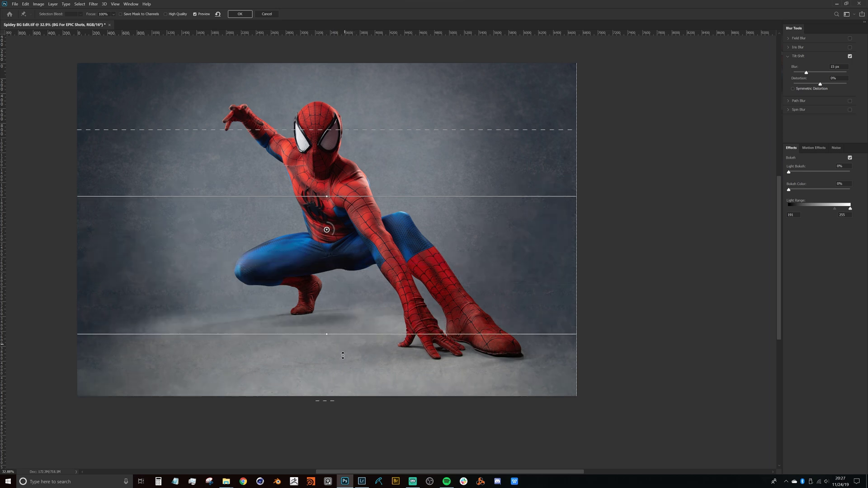
pyautogui.moveTo(346, 332); pyautogui.dragTo(347, 371)
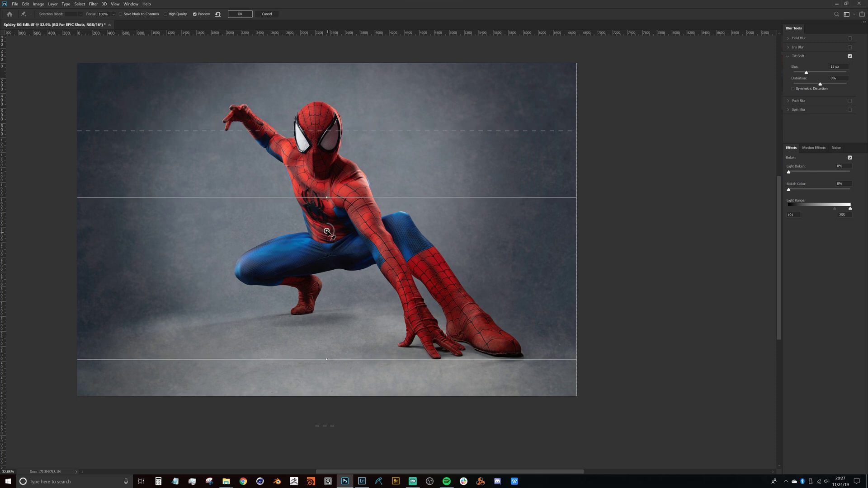
pyautogui.moveTo(327, 230); pyautogui.dragTo(328, 273)
pyautogui.moveTo(326, 308); pyautogui.dragTo(320, 351)
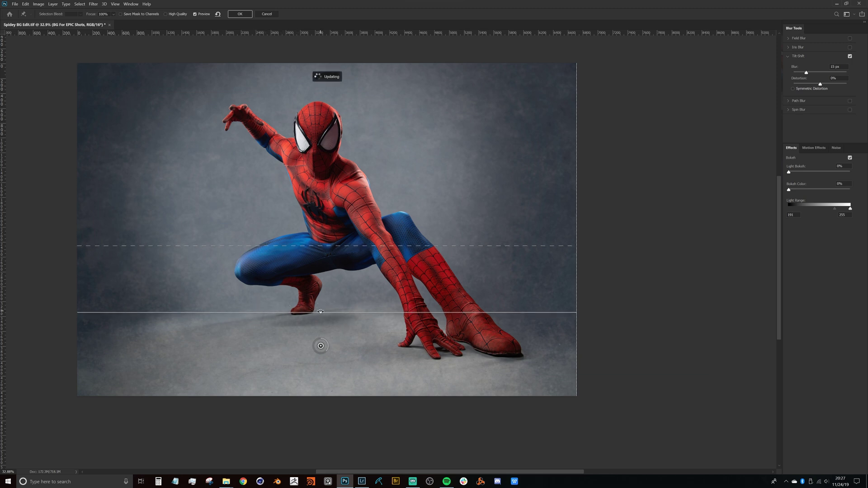
# Tilt the tilt-shift focus band about 4.8° and zoom in slightly on the image
pyautogui.moveTo(320, 311); pyautogui.dragTo(318, 312)
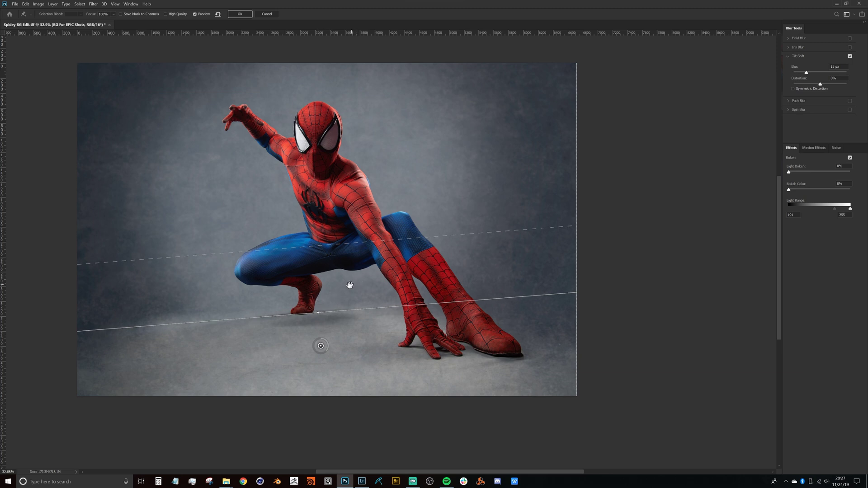
pyautogui.scroll(-1, 354, 254)
pyautogui.scroll(-2, 348, 260)
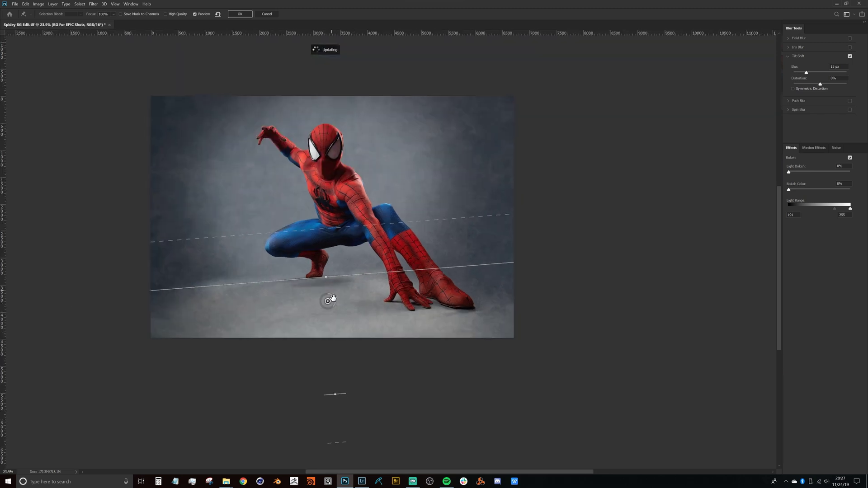
pyautogui.scroll(1, 312, 285)
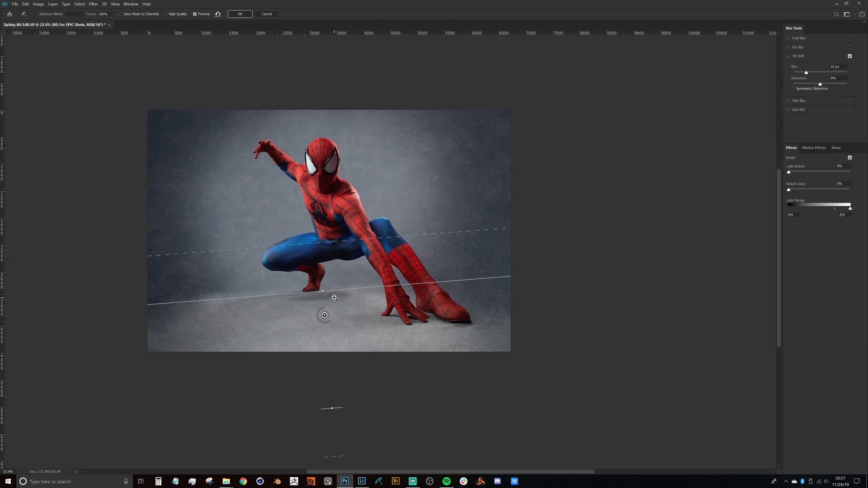
pyautogui.click(335, 299)
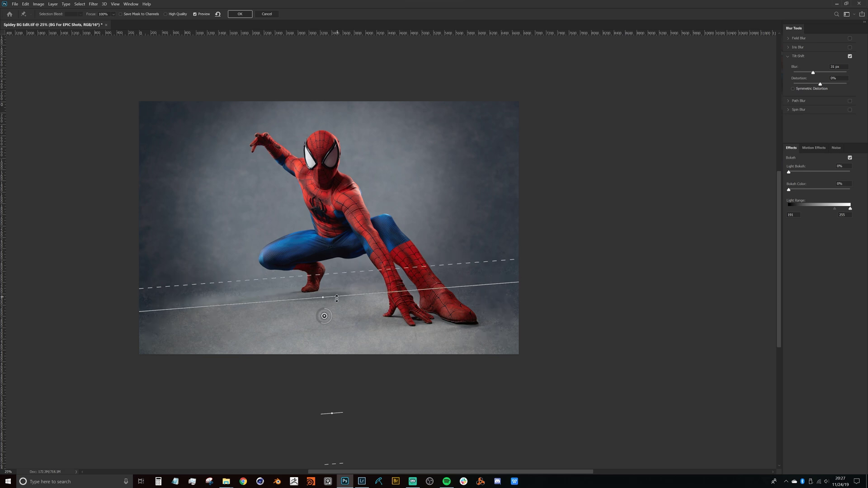
# Nudge the tilt-shift band slightly lower and apply the blur as a smart filter
pyautogui.moveTo(337, 290); pyautogui.dragTo(337, 294)
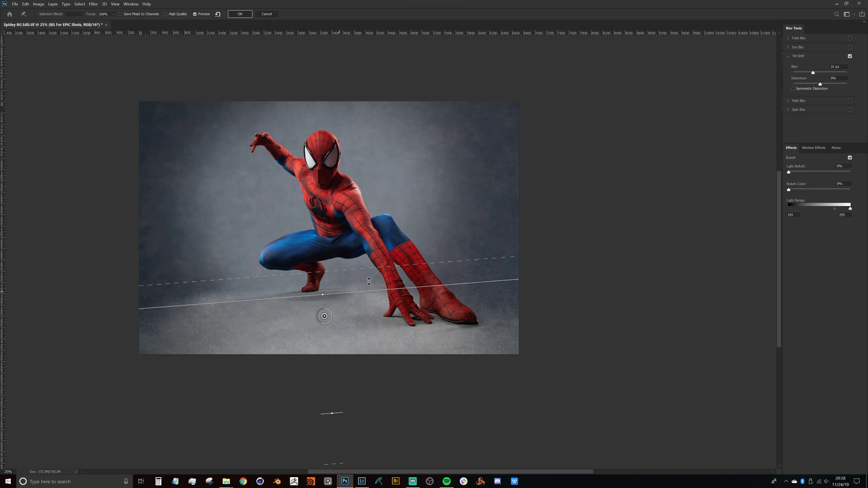
pyautogui.press('Return')
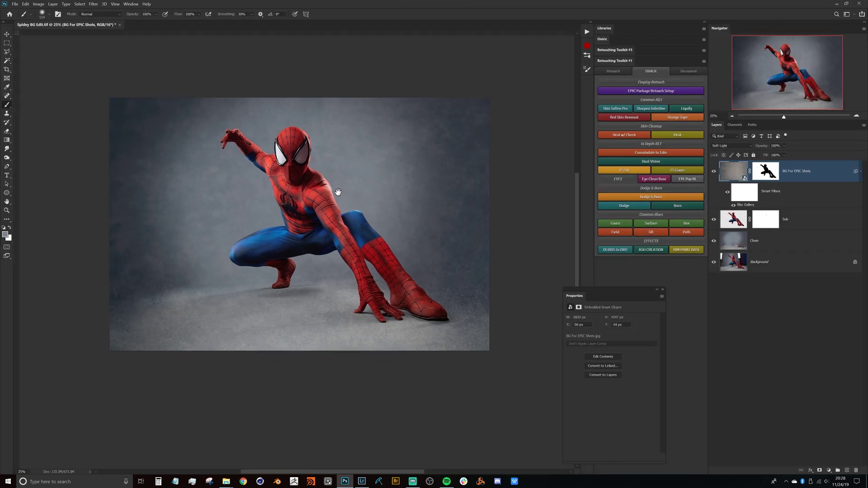
# Zoom in and toggle the Background layer alone to compare original and edit, ending on the original
pyautogui.moveTo(345, 201); pyautogui.dragTo(362, 201)
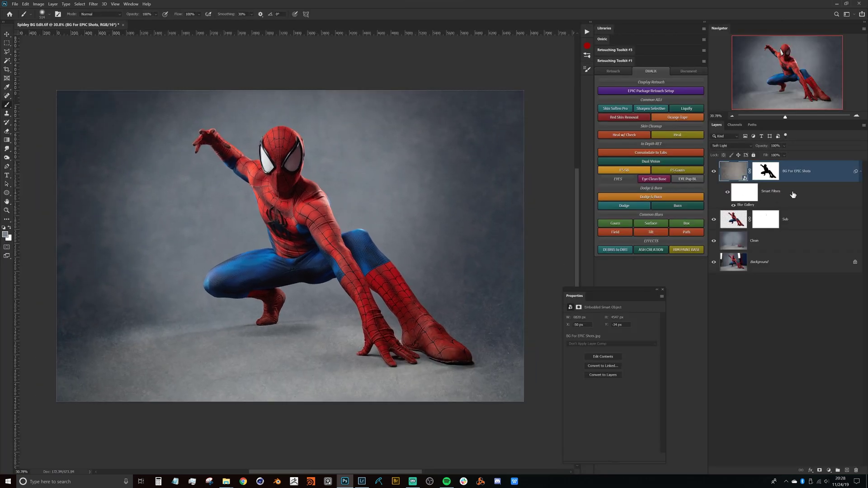
pyautogui.keyDown('alt'); pyautogui.click(714, 263); pyautogui.keyUp('alt')
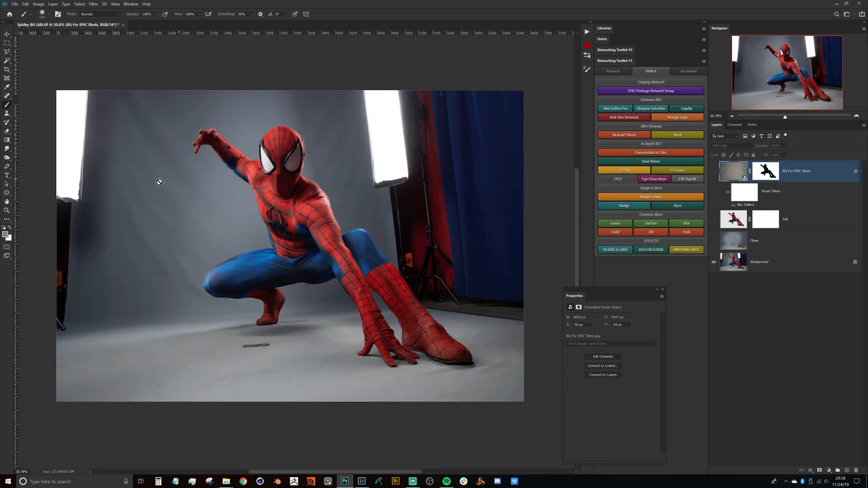
pyautogui.keyDown('alt'); pyautogui.click(715, 264); pyautogui.keyUp('alt')
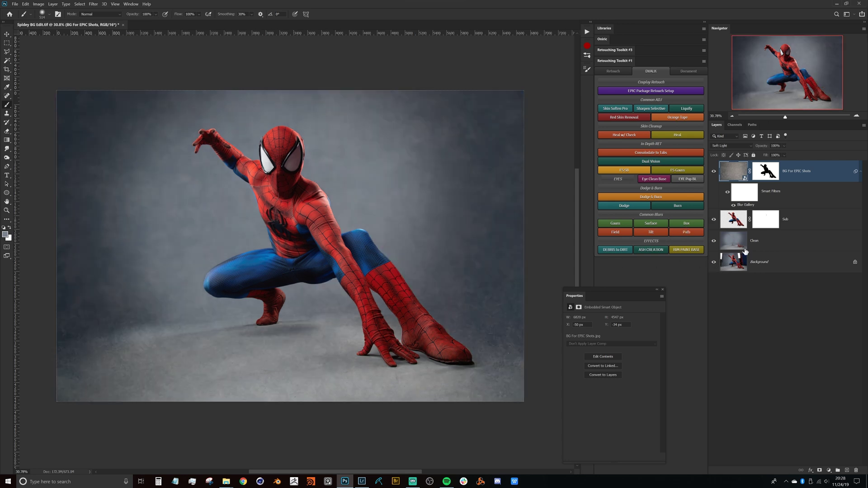
pyautogui.keyDown('alt'); pyautogui.click(718, 264); pyautogui.keyUp('alt')
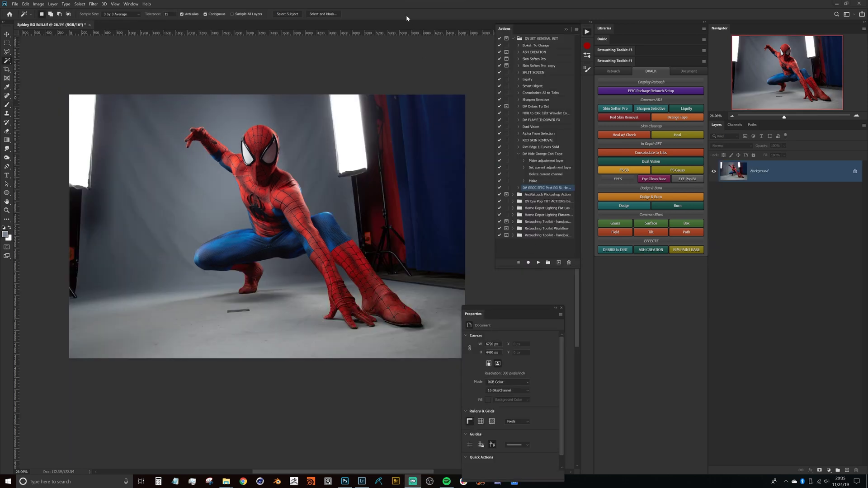
pyautogui.click(406, 18)
pyautogui.moveTo(364, 212); pyautogui.dragTo(364, 196)
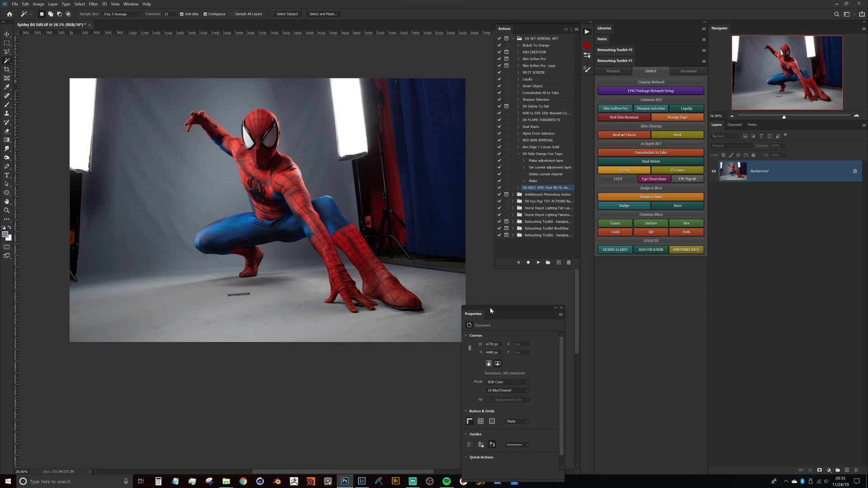
pyautogui.moveTo(491, 311); pyautogui.dragTo(506, 284)
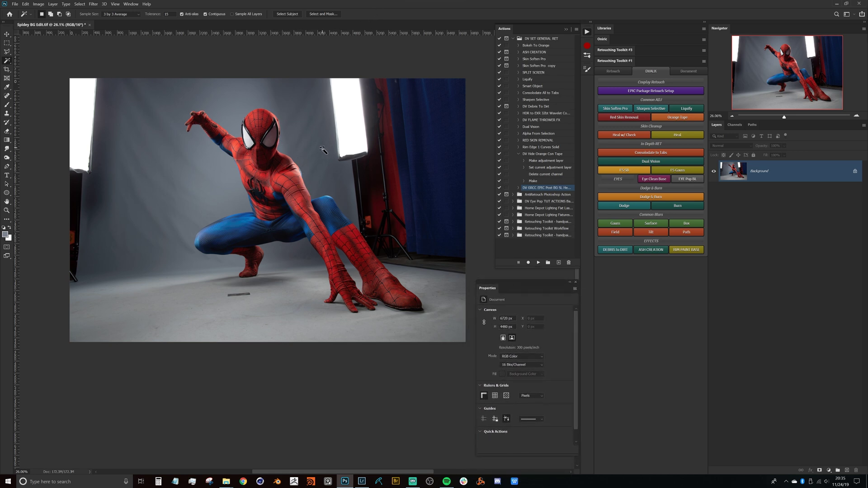
pyautogui.moveTo(306, 161)
pyautogui.mouseDown()
pyautogui.moveTo(302, 186)
pyautogui.moveTo(315, 189)
pyautogui.mouseUp()
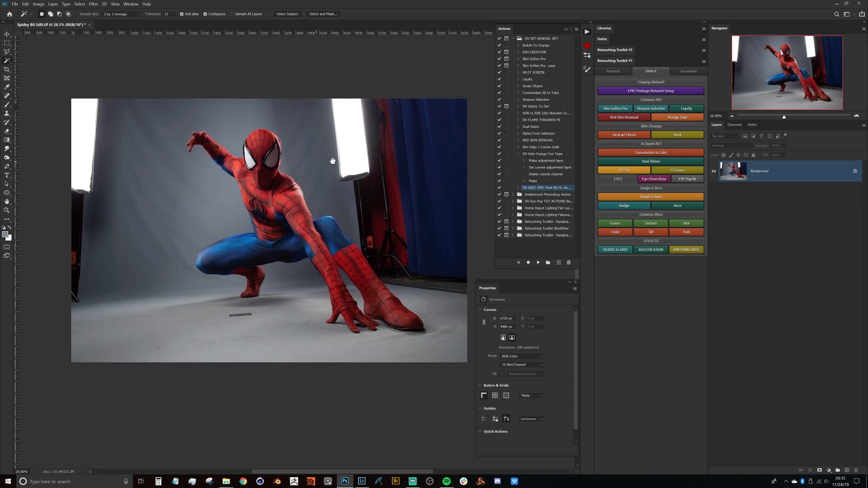
pyautogui.moveTo(331, 207); pyautogui.dragTo(328, 209)
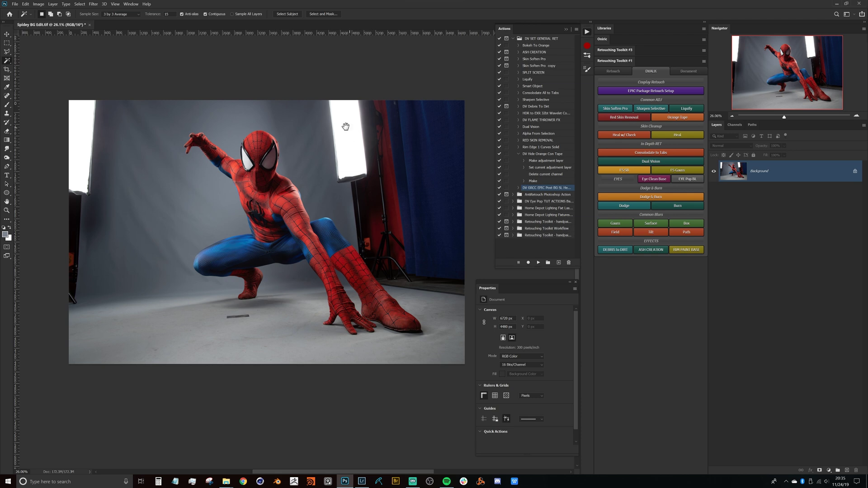
pyautogui.scroll(2, 317, 200)
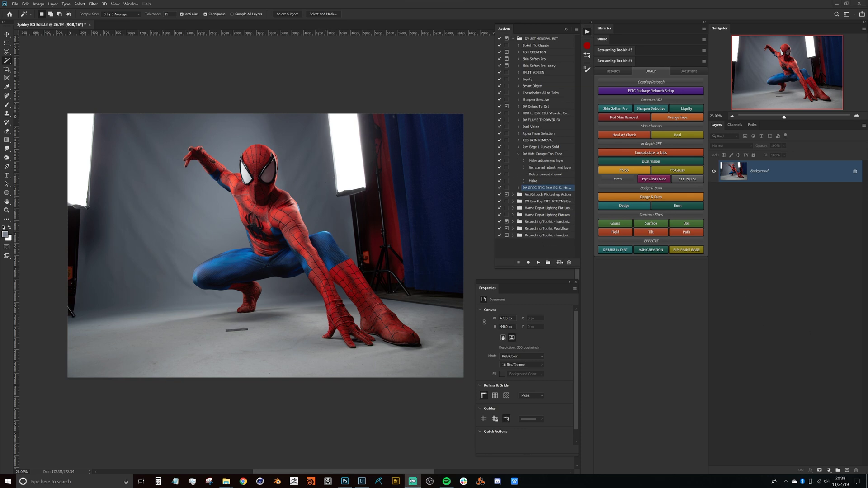
# Create a new action named BG and start recording
pyautogui.click(560, 263)
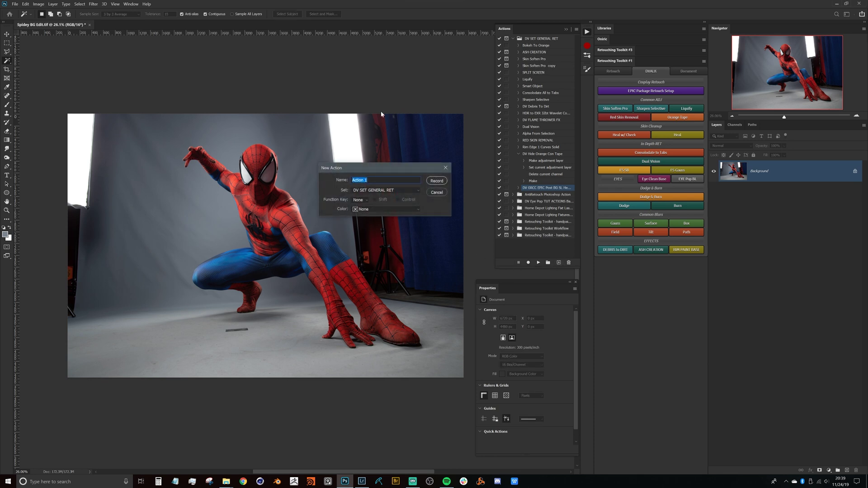
pyautogui.write('BG Fix')
pyautogui.press('Return')
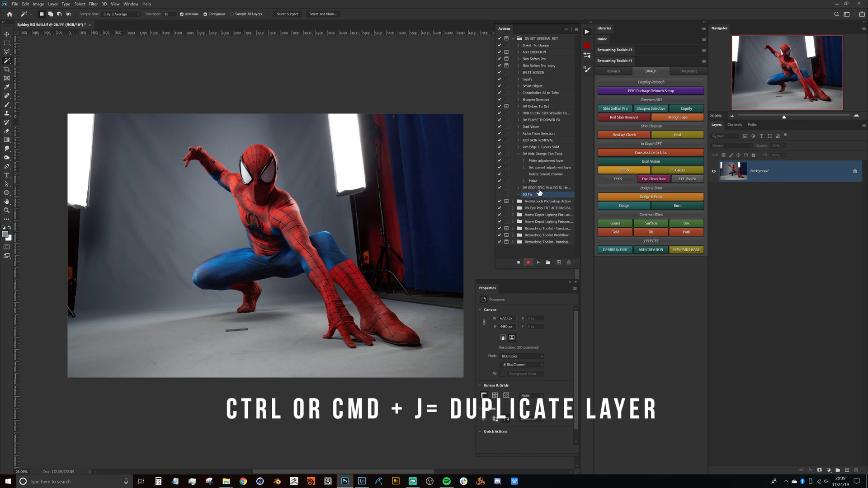
# Duplicate the photo twice, naming the copies Clean and Sub
pyautogui.hotkey('ctrl', 'j')
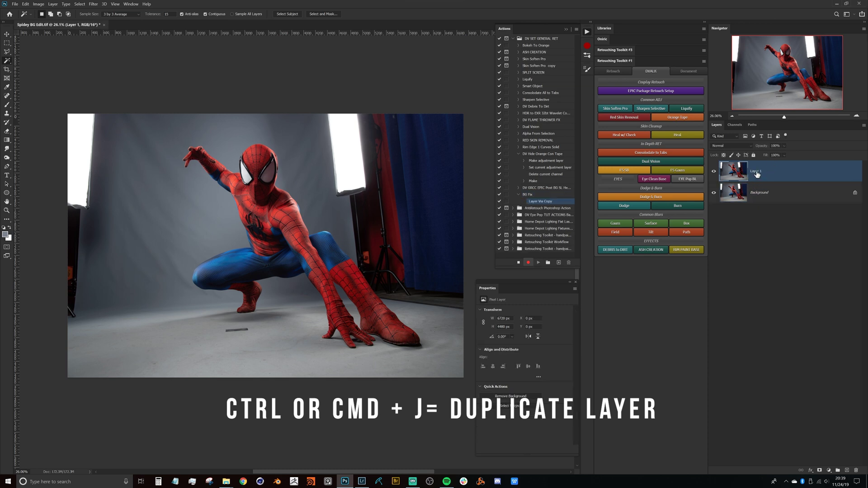
pyautogui.doubleClick(761, 171)
pyautogui.write('n')
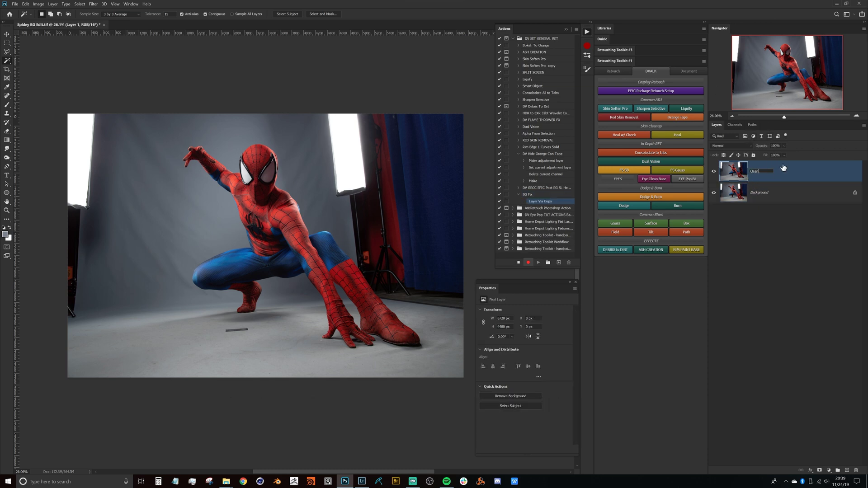
pyautogui.press('Return')
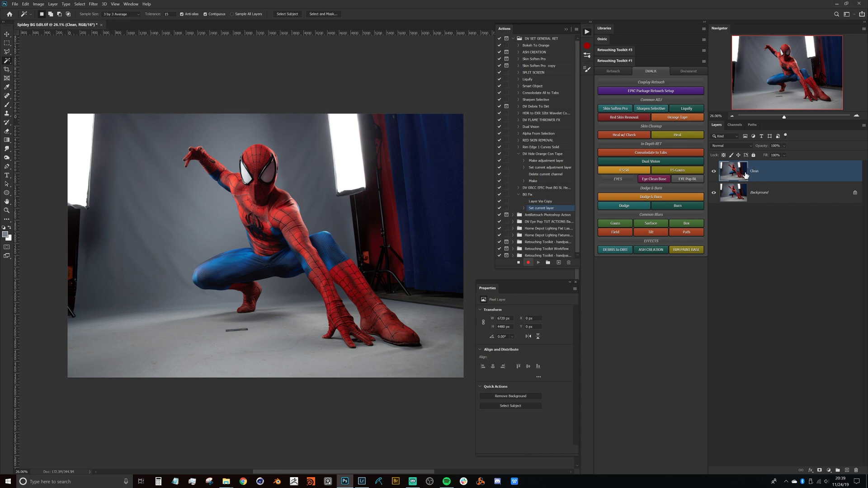
pyautogui.hotkey('ctrl', 'j')
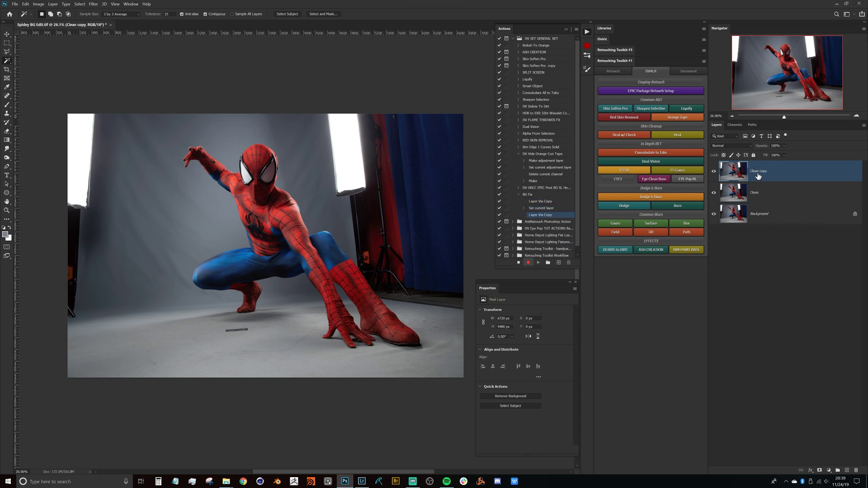
pyautogui.doubleClick(761, 173)
pyautogui.write('Sub')
pyautogui.press('Return')
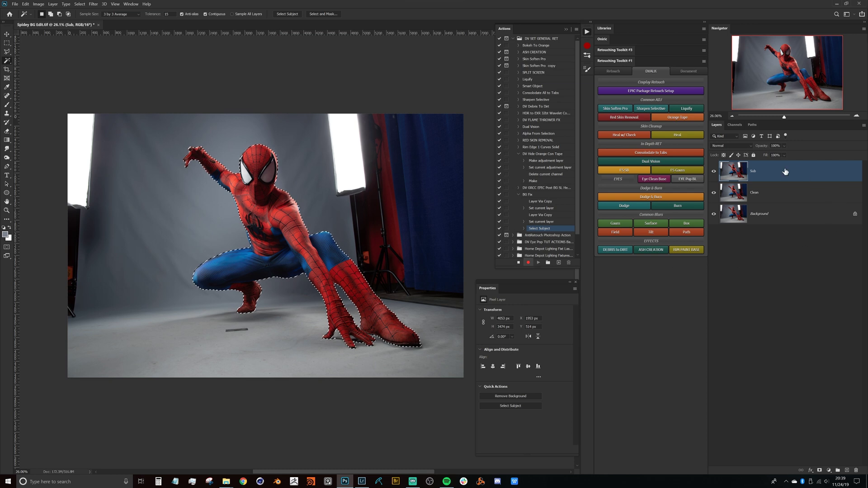
# Add a layer mask to Sub from the Spider-Man subject selection
pyautogui.click(819, 471)
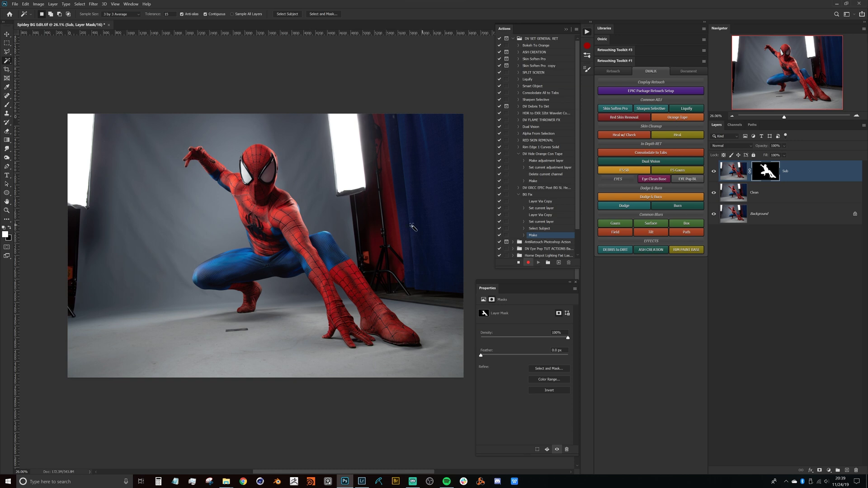
# Place the BG For EPIC Shots texture into the document as an embedded layer
pyautogui.click(16, 5)
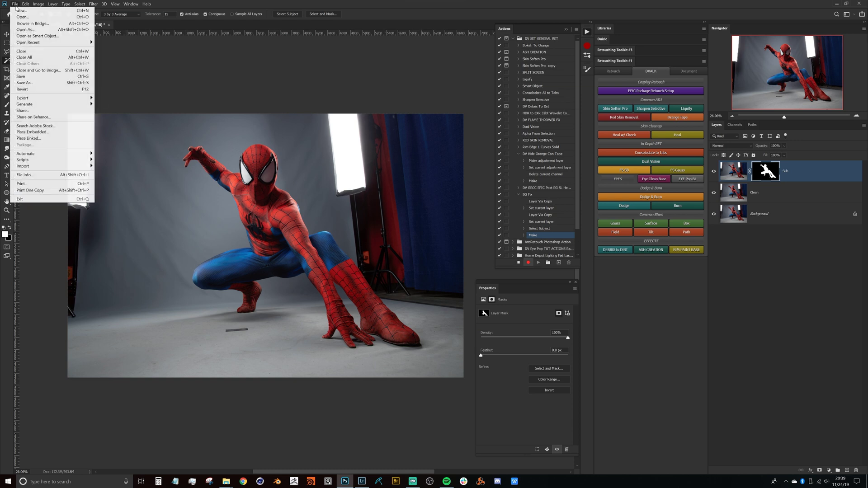
pyautogui.click(53, 133)
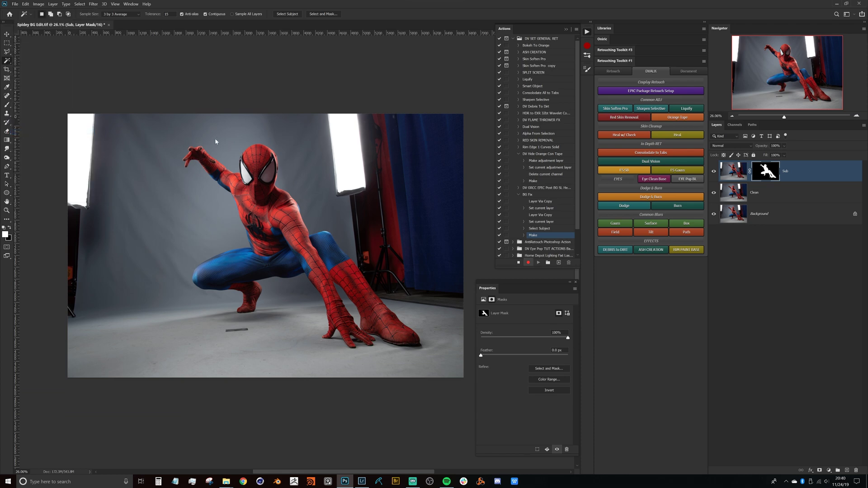
pyautogui.moveTo(160, 6); pyautogui.dragTo(149, 18)
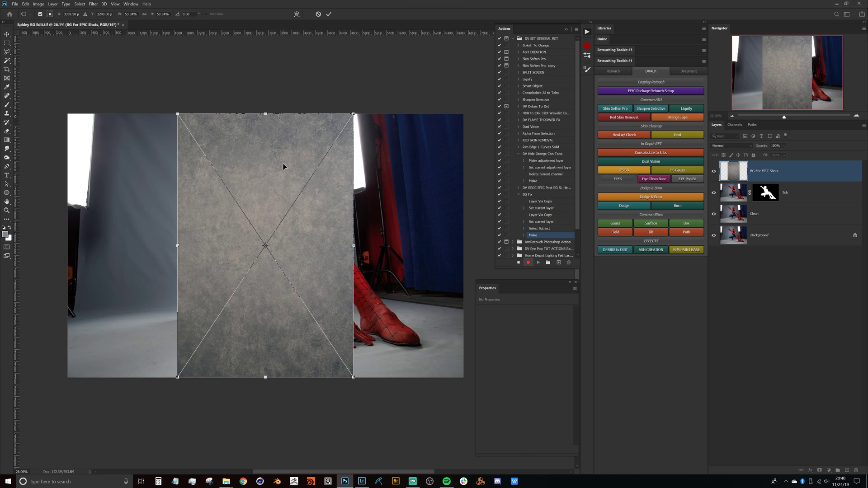
# Rotate the texture 90° and scale it to cover the whole canvas
pyautogui.moveTo(360, 111); pyautogui.dragTo(381, 336)
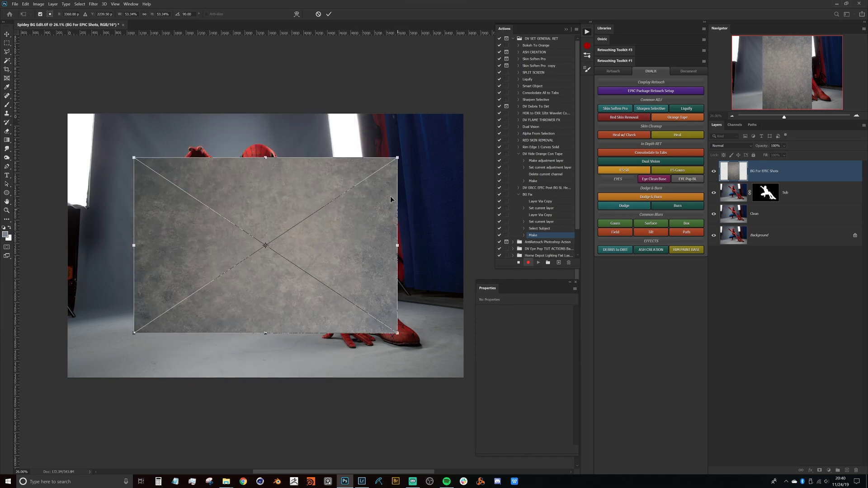
pyautogui.moveTo(398, 157); pyautogui.dragTo(468, 107)
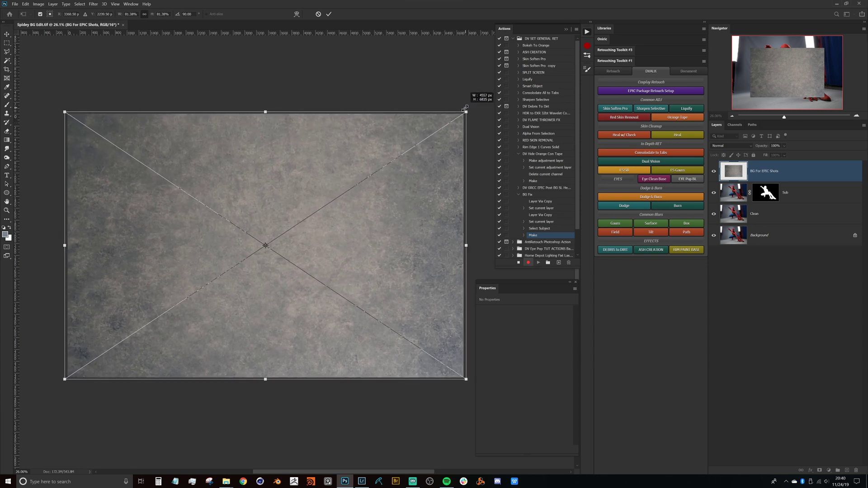
pyautogui.moveTo(467, 107); pyautogui.dragTo(467, 111)
pyautogui.press('Return')
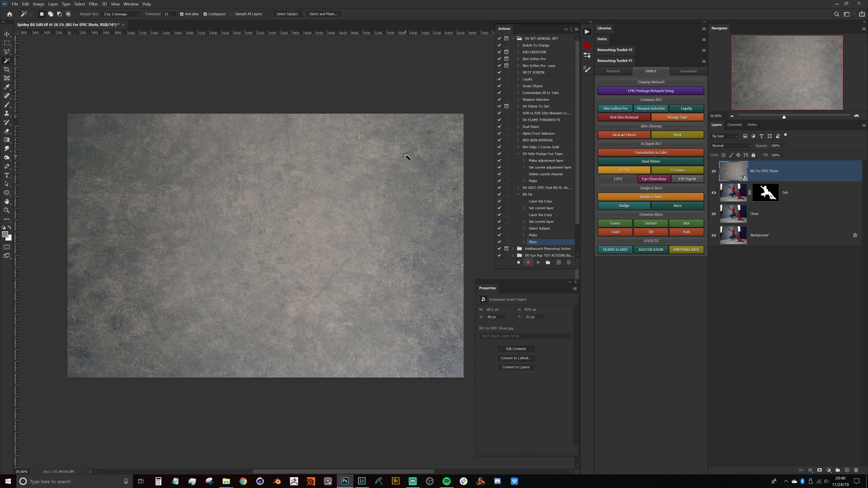
pyautogui.click(729, 146)
# Set the texture to Soft Light and load Sub's mask as a Spider-Man selection
pyautogui.click(732, 234)
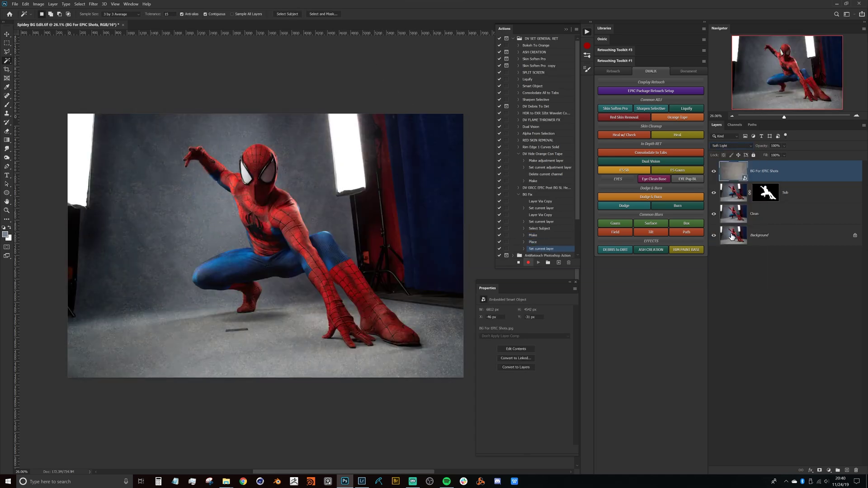
pyautogui.click(734, 193)
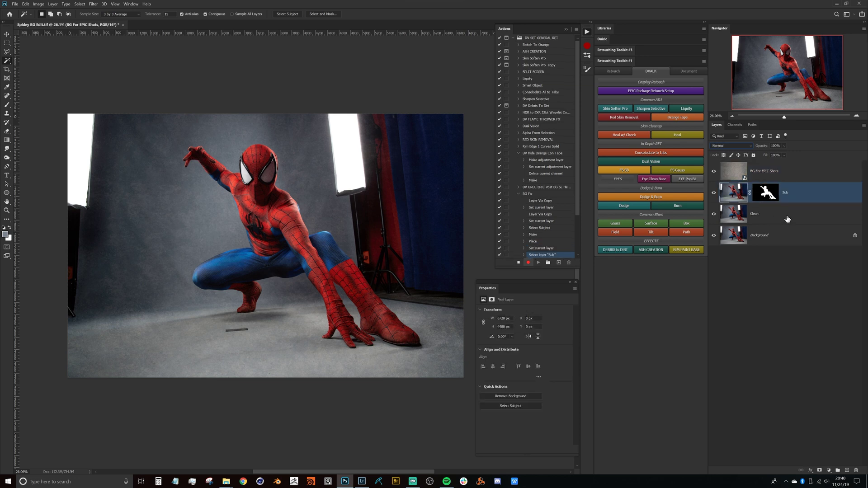
pyautogui.click(768, 194)
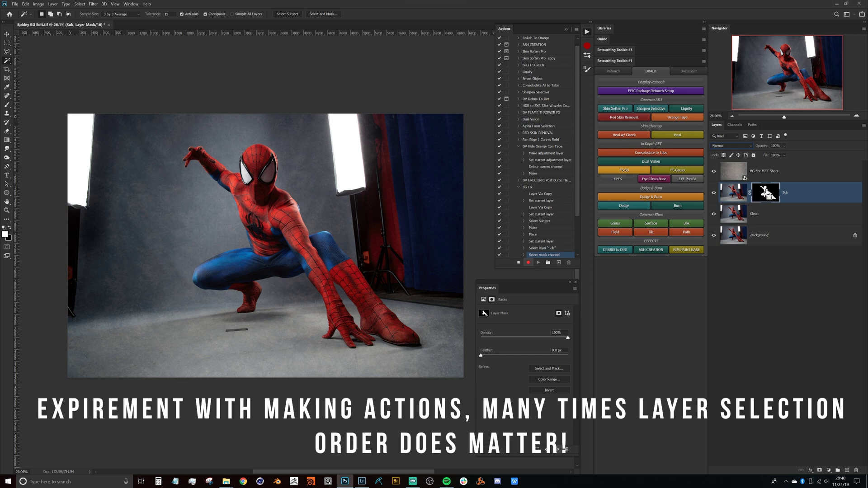
pyautogui.keyDown('ctrl'); pyautogui.click(768, 194); pyautogui.keyUp('ctrl')
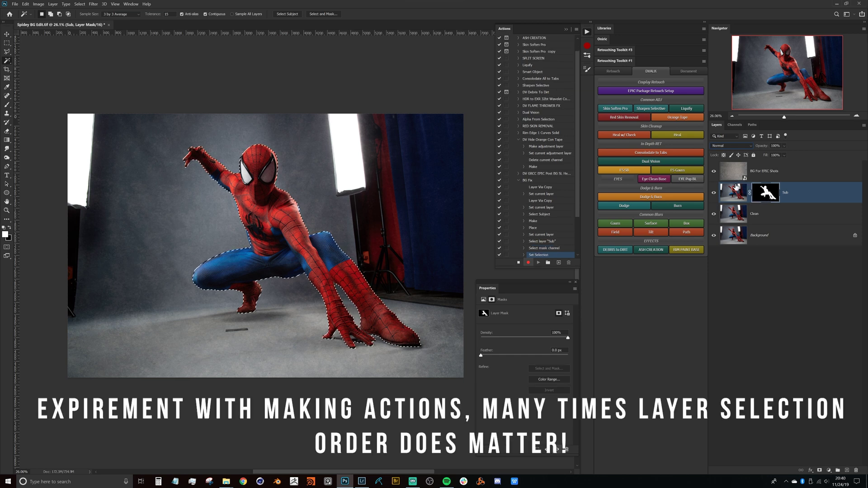
# Mask the texture layer from that selection, check the mask, select Clean and stop recording
pyautogui.click(769, 177)
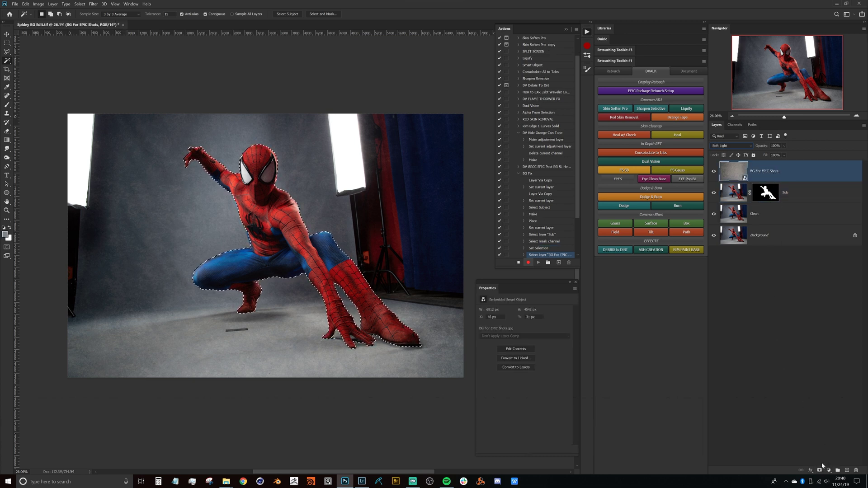
pyautogui.click(820, 471)
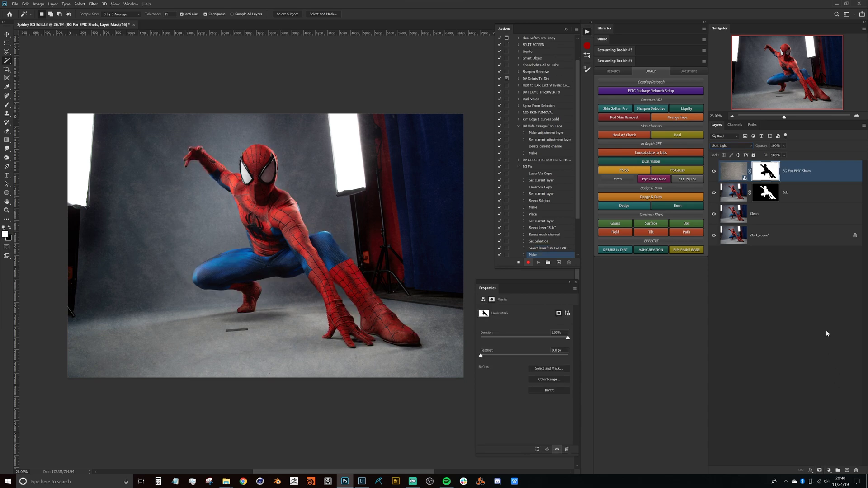
pyautogui.keyDown('alt'); pyautogui.click(764, 174); pyautogui.keyUp('alt')
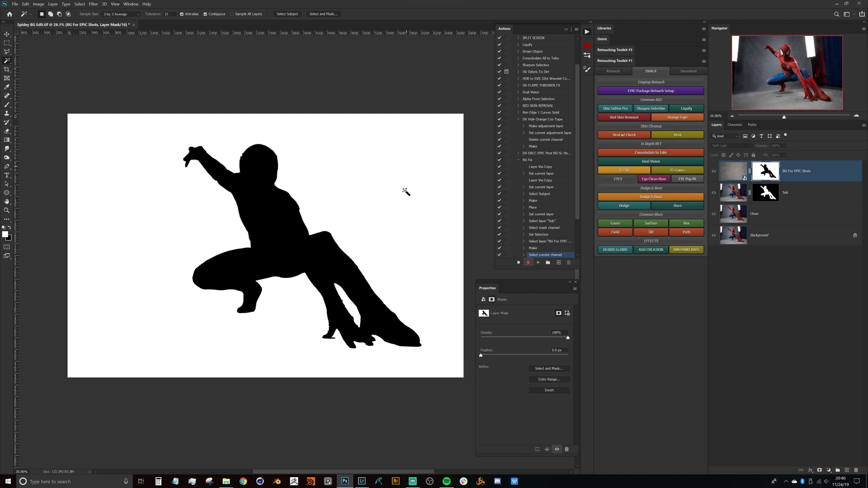
pyautogui.click(733, 174)
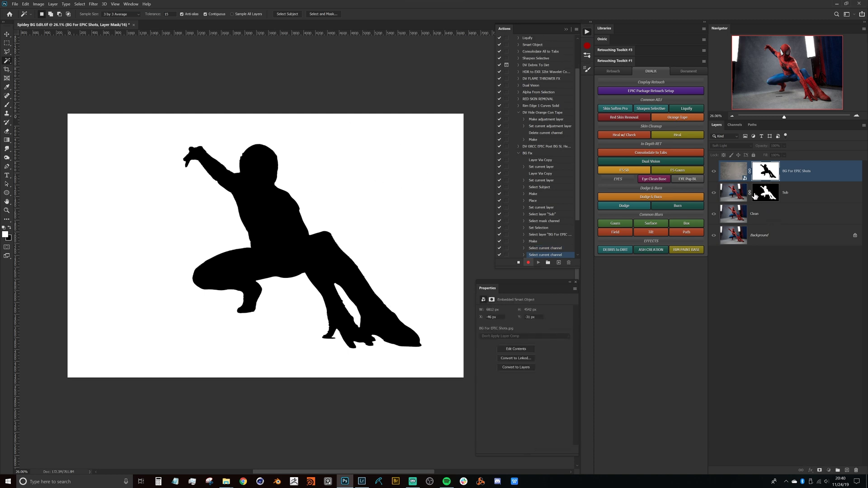
pyautogui.click(740, 178)
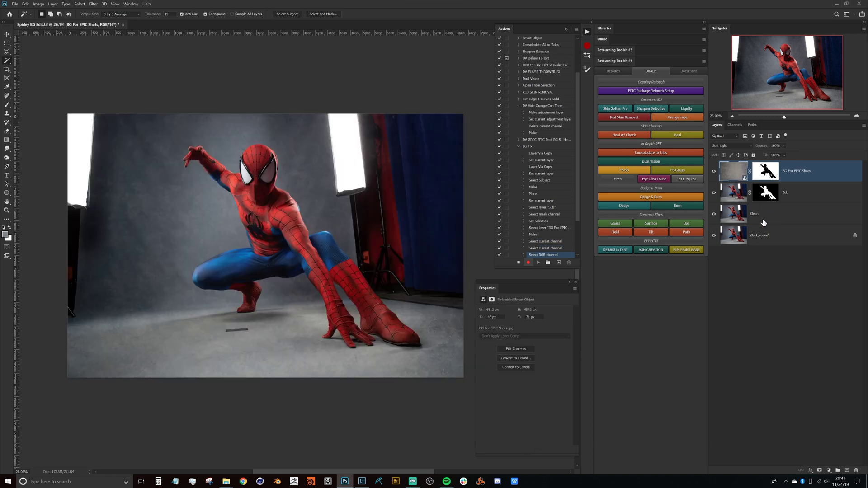
pyautogui.click(759, 214)
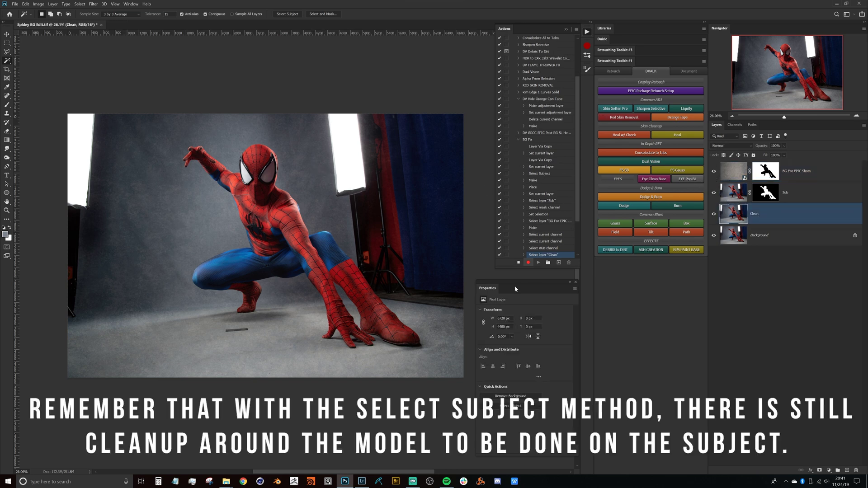
pyautogui.click(519, 263)
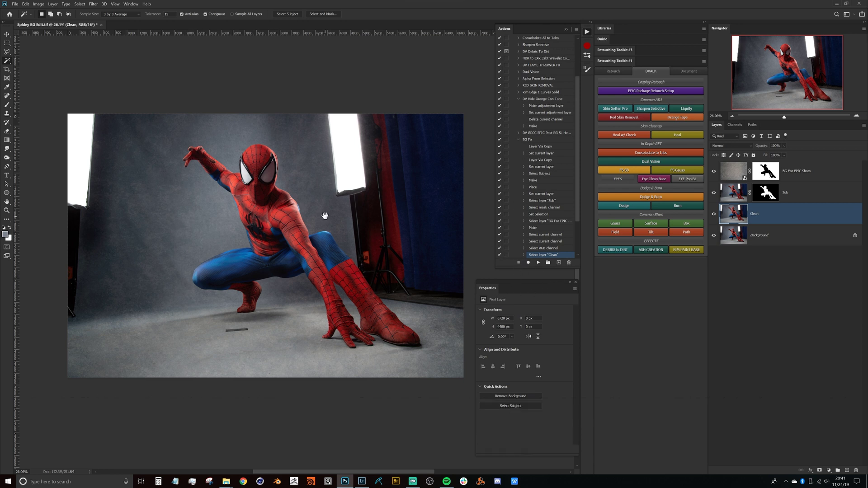
# Toggle the texture layer to compare, then paint grey over Spider-Man's leg, head, torso and arm
pyautogui.moveTo(324, 216); pyautogui.dragTo(327, 192)
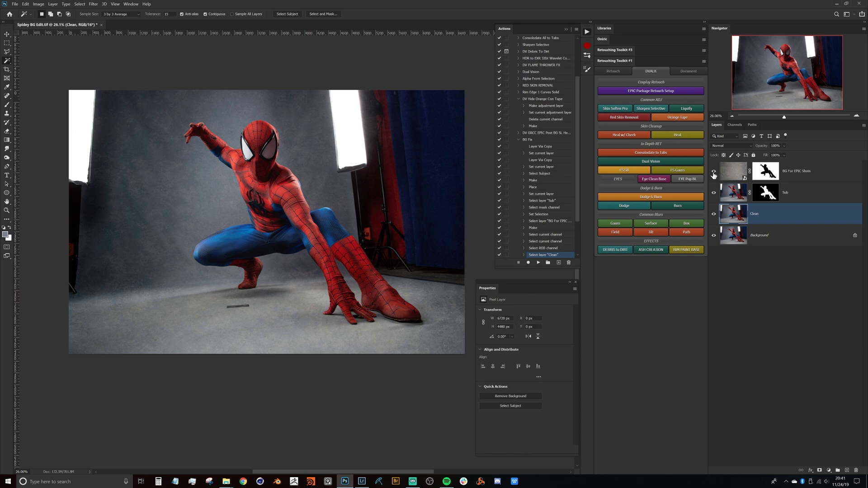
pyautogui.click(715, 180)
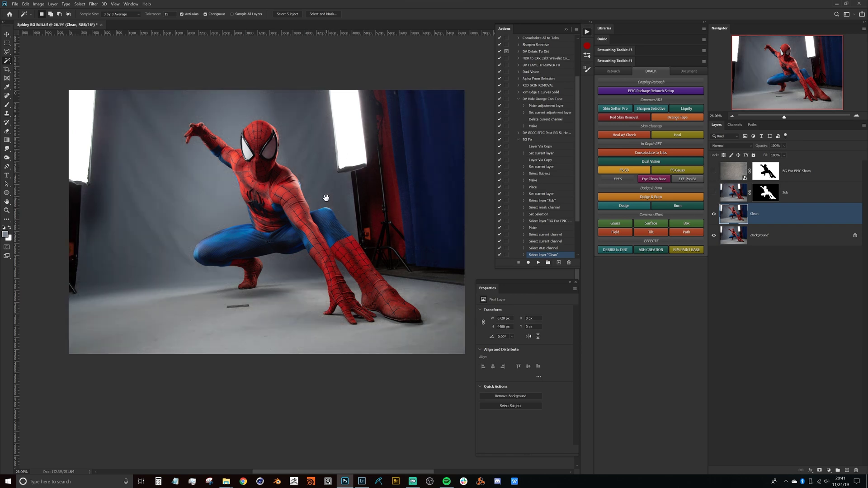
pyautogui.moveTo(326, 198); pyautogui.dragTo(329, 213)
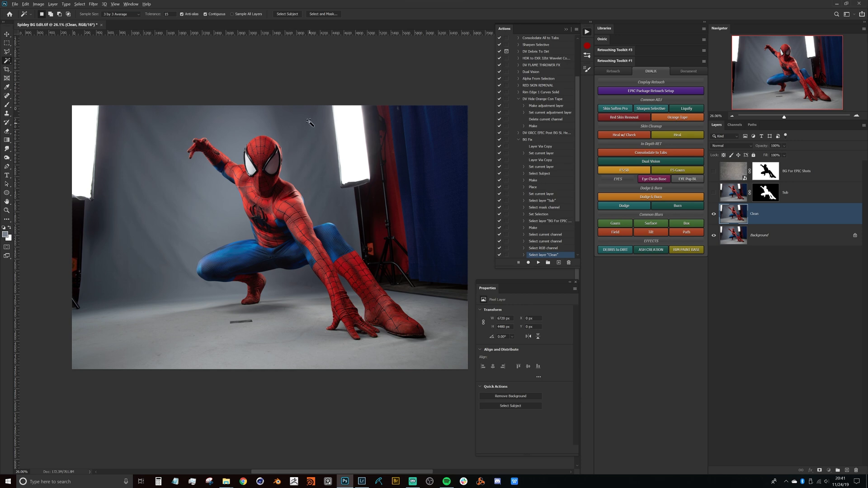
pyautogui.press('b')
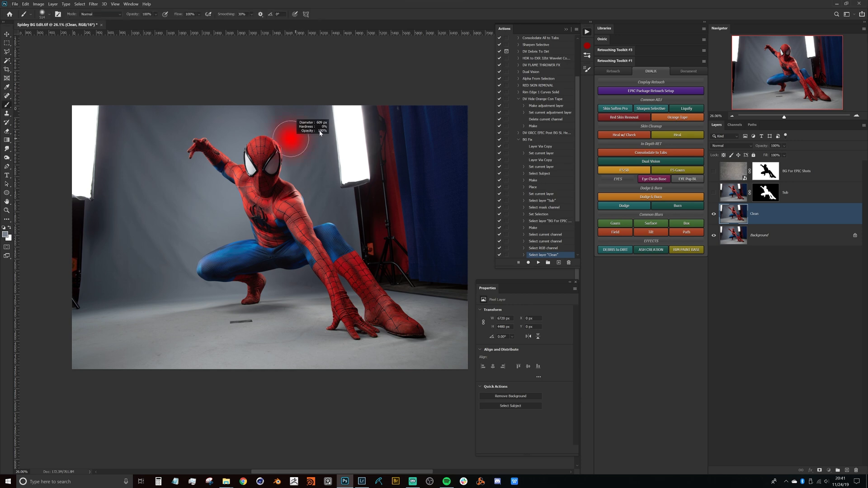
pyautogui.moveTo(310, 123); pyautogui.dragTo(312, 113)
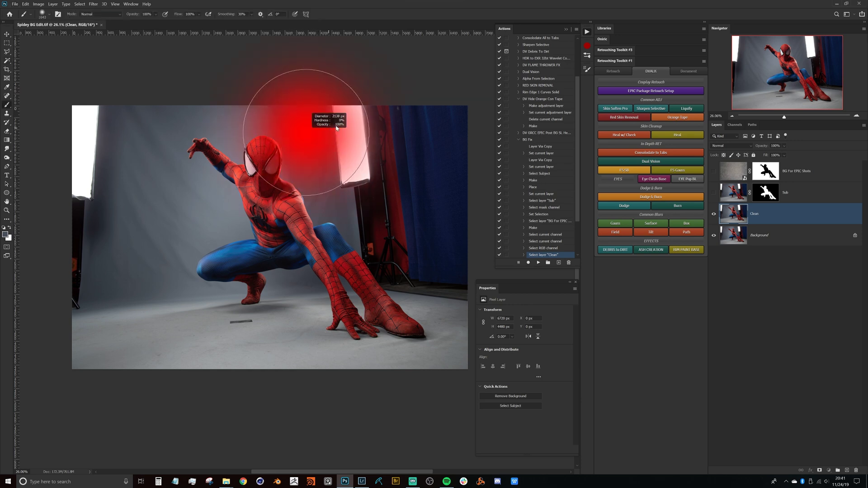
pyautogui.moveTo(379, 247)
pyautogui.mouseDown()
pyautogui.moveTo(369, 88)
pyautogui.moveTo(411, 258)
pyautogui.moveTo(458, 116)
pyautogui.moveTo(434, 291)
pyautogui.mouseUp()
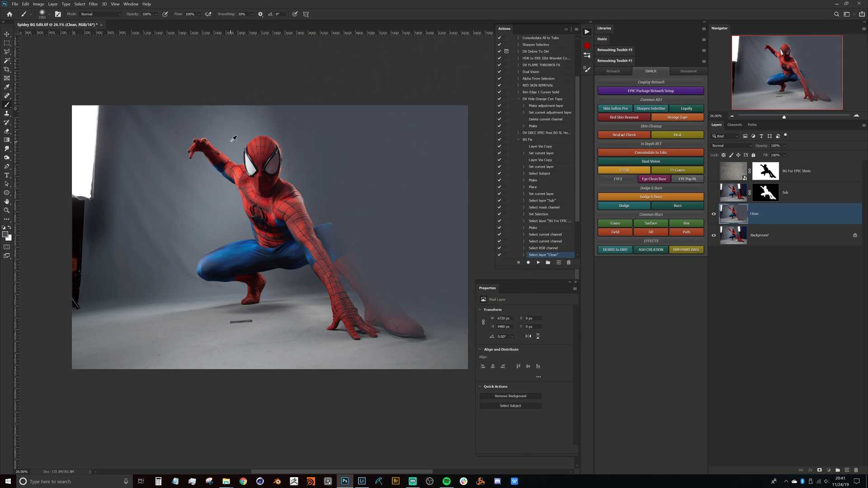
pyautogui.moveTo(237, 191)
pyautogui.mouseDown()
pyautogui.moveTo(217, 159)
pyautogui.moveTo(184, 213)
pyautogui.moveTo(210, 174)
pyautogui.moveTo(213, 218)
pyautogui.moveTo(232, 171)
pyautogui.moveTo(316, 217)
pyautogui.moveTo(300, 237)
pyautogui.moveTo(290, 136)
pyautogui.mouseUp()
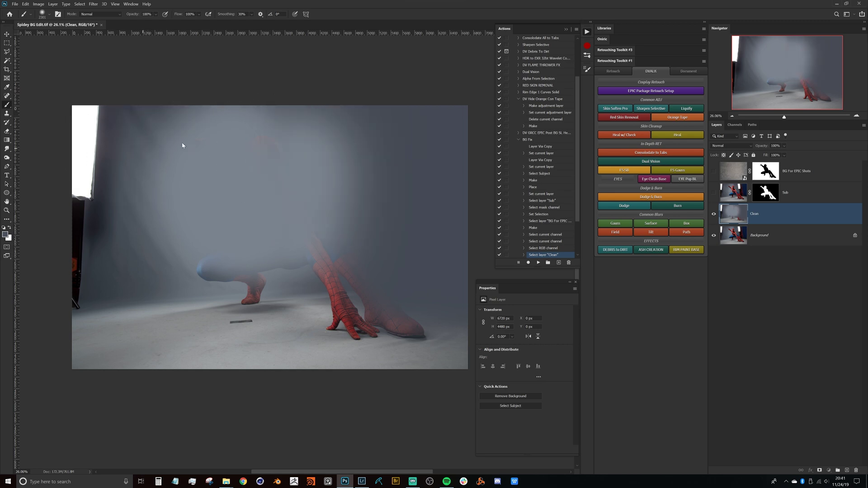
# Paint out the left light strip, stand and leftover leg, then heal the floor with a larger healing brush
pyautogui.keyDown('alt'); pyautogui.rightClick(143, 148); pyautogui.keyUp('alt')
pyautogui.moveTo(54, 248); pyautogui.dragTo(103, 118)
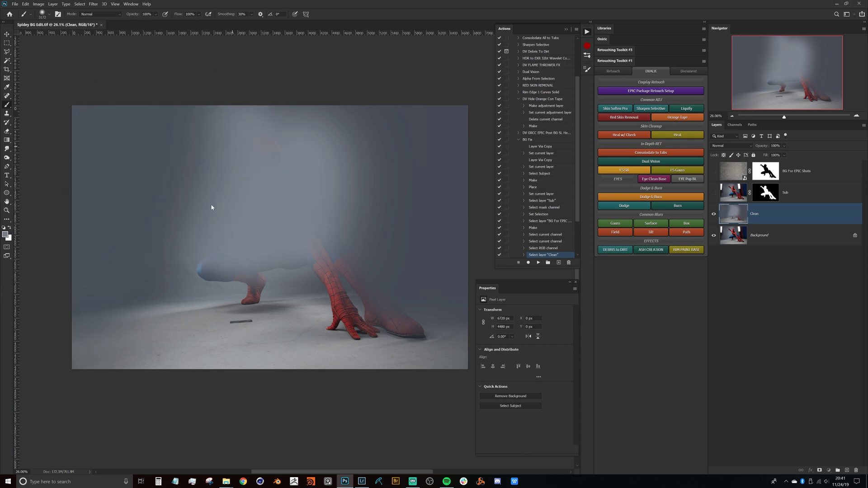
pyautogui.moveTo(248, 149); pyautogui.dragTo(212, 272)
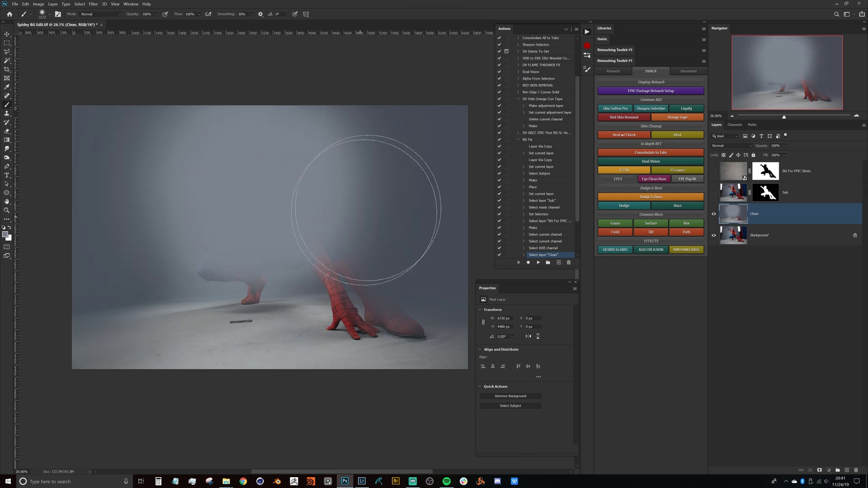
pyautogui.moveTo(335, 233); pyautogui.dragTo(357, 233)
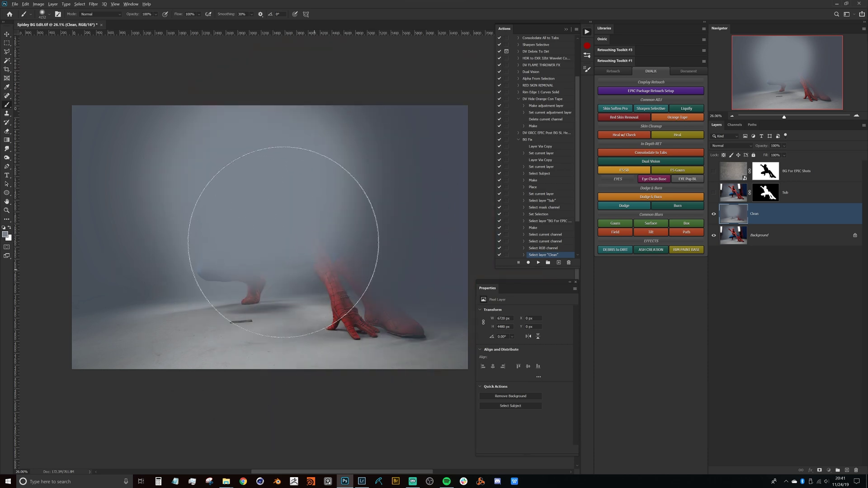
pyautogui.moveTo(275, 249); pyautogui.dragTo(164, 266)
pyautogui.press('j')
pyautogui.moveTo(248, 319)
pyautogui.mouseDown()
pyautogui.moveTo(266, 319)
pyautogui.moveTo(221, 325)
pyautogui.mouseUp()
# Heal the dark tape mark on the floor and the spot beside Spider-Man's toe
pyautogui.click(263, 352)
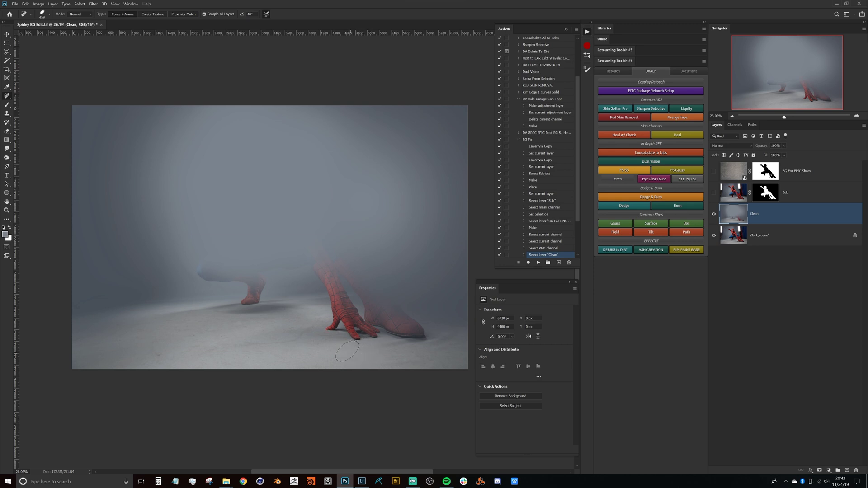
pyautogui.scroll(10, 324, 336)
pyautogui.click(336, 327)
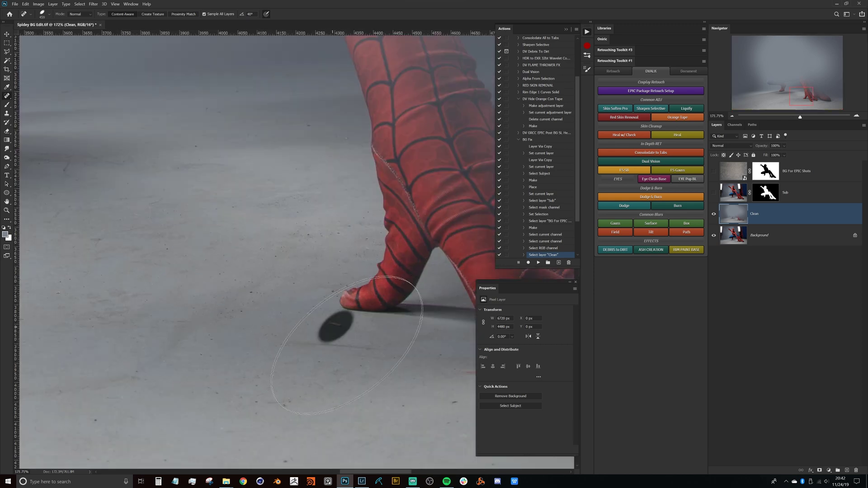
pyautogui.scroll(-3, 306, 335)
pyautogui.scroll(-5, 306, 335)
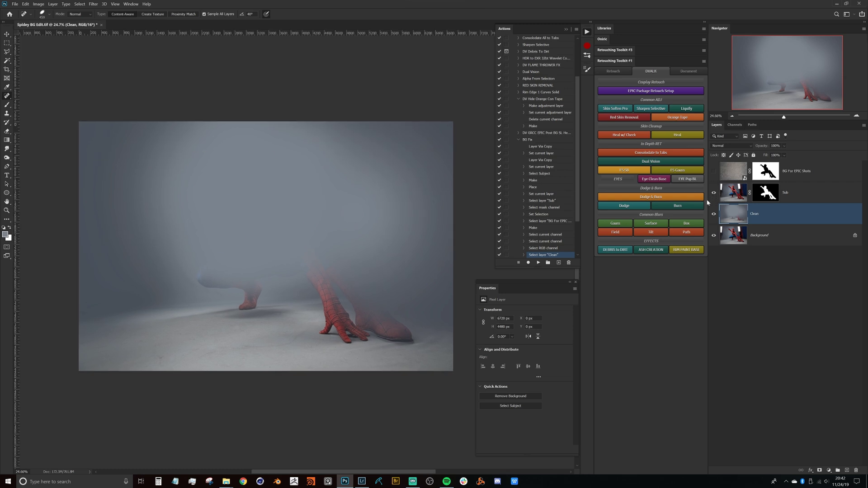
# Show the BG For EPIC Shots texture layer and make it the active layer
pyautogui.click(714, 175)
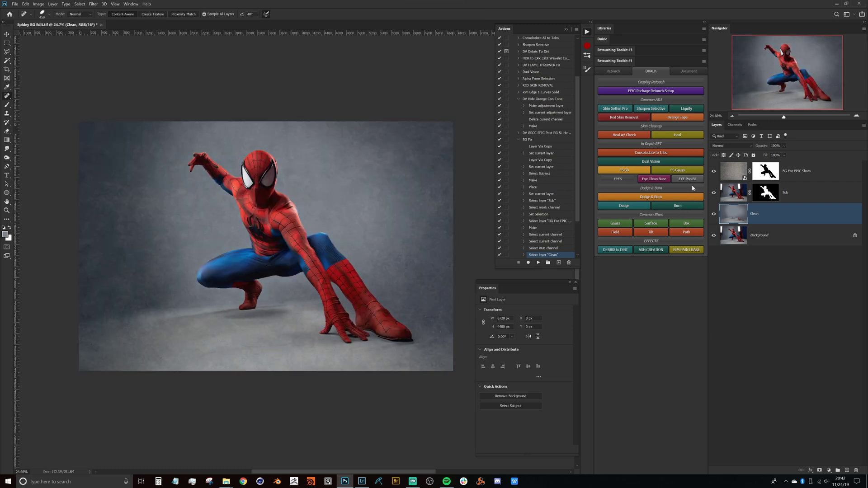
pyautogui.scroll(1, 447, 212)
pyautogui.click(734, 172)
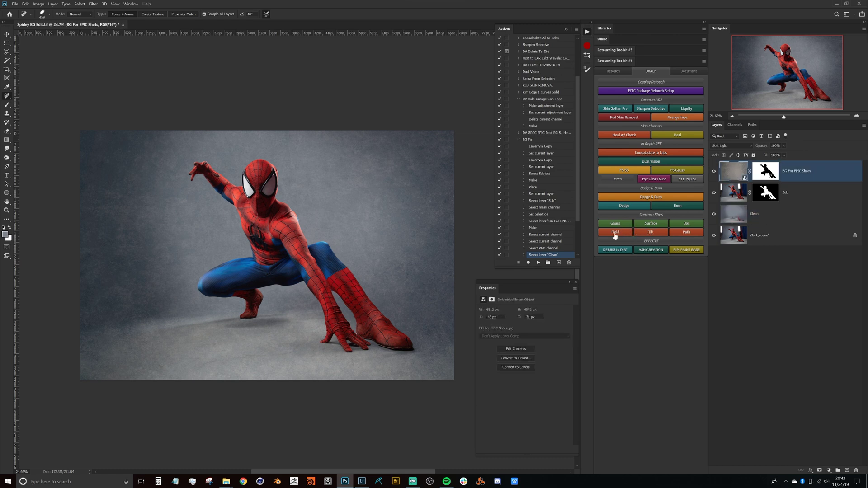
# Apply a 15 px tilt-shift blur pinned on the floor, tilted about 1.2°, lower feather past the bottom edge
pyautogui.click(651, 233)
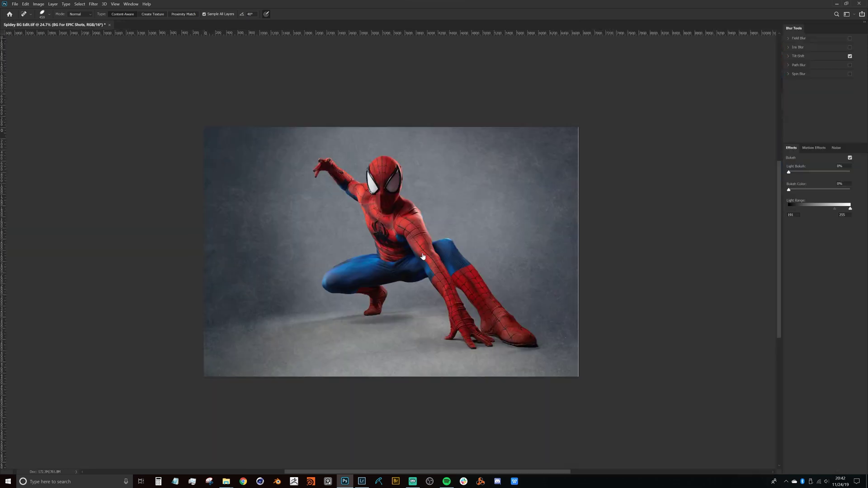
pyautogui.moveTo(397, 302)
pyautogui.mouseDown()
pyautogui.moveTo(398, 339)
pyautogui.moveTo(398, 316)
pyautogui.mouseUp()
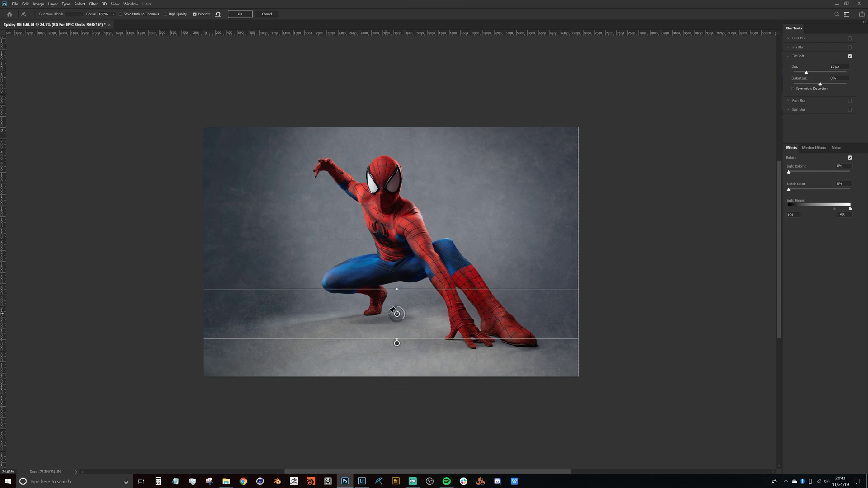
pyautogui.press('Delete')
pyautogui.click(397, 344)
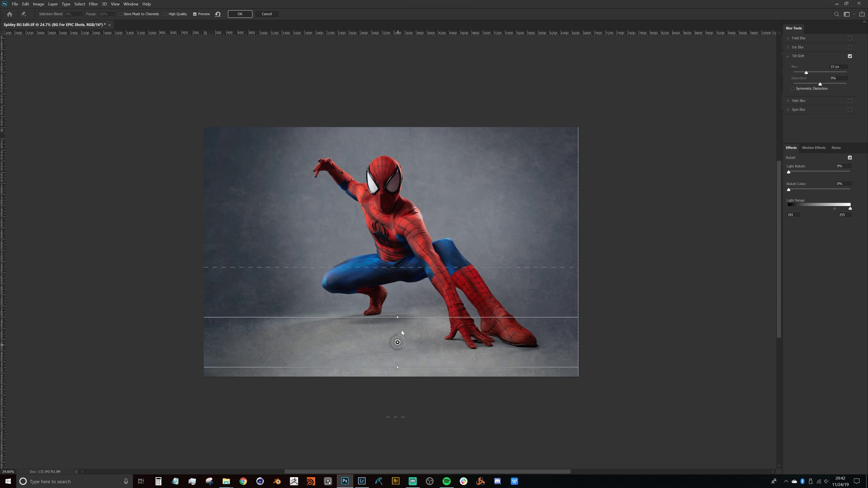
pyautogui.moveTo(398, 318); pyautogui.dragTo(398, 317)
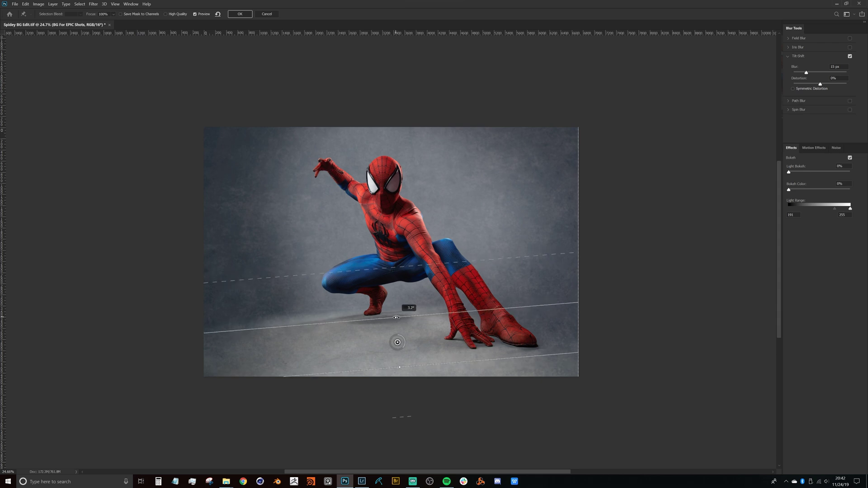
pyautogui.moveTo(417, 368); pyautogui.dragTo(400, 406)
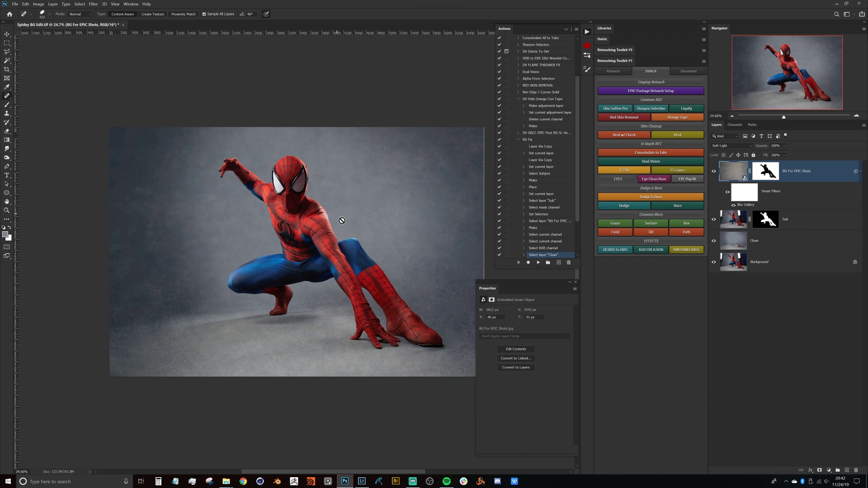
# Select the BG For EPIC Shots, Sub and Clean layers together and delete them
pyautogui.moveTo(309, 217); pyautogui.dragTo(355, 220)
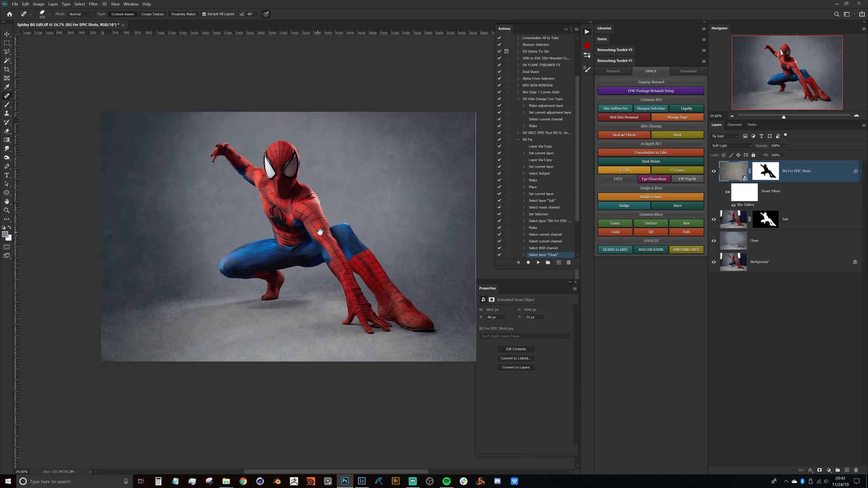
pyautogui.keyDown('shift'); pyautogui.click(767, 245); pyautogui.keyUp('shift')
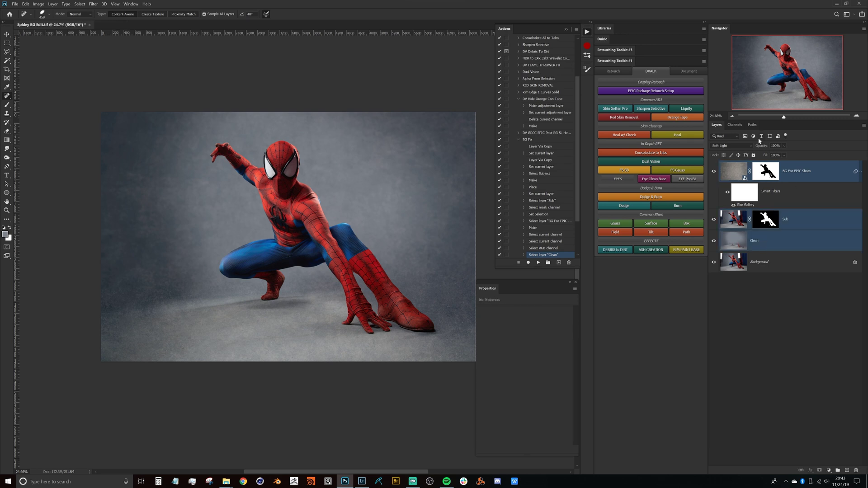
pyautogui.press('Delete')
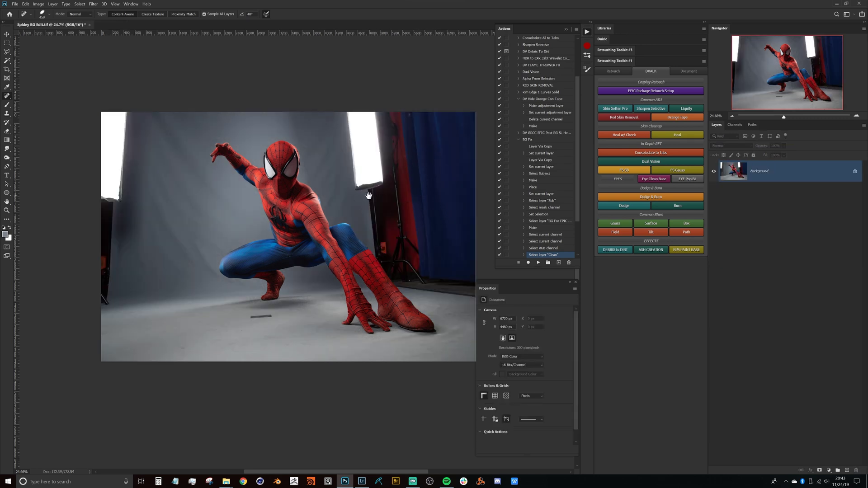
pyautogui.moveTo(369, 195); pyautogui.dragTo(359, 204)
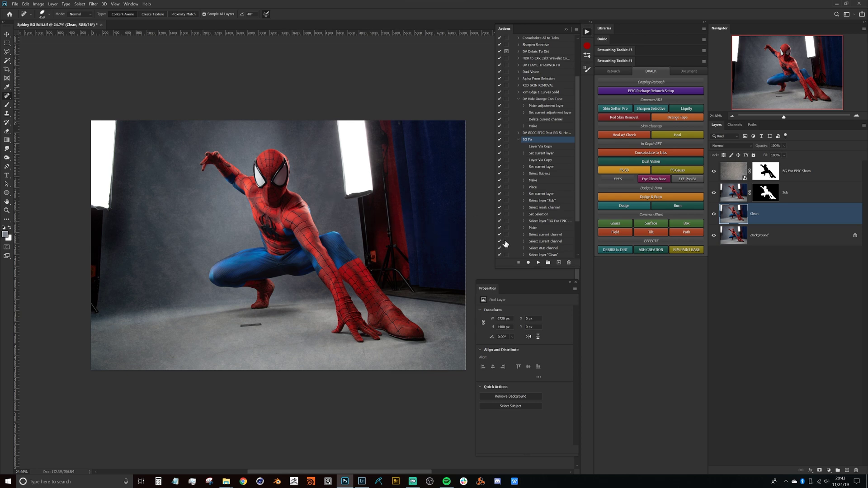
# Hide Sub, enlarge the brush to about 2900 px, and paint out the right softbox, stand, curtains and leg
pyautogui.click(715, 192)
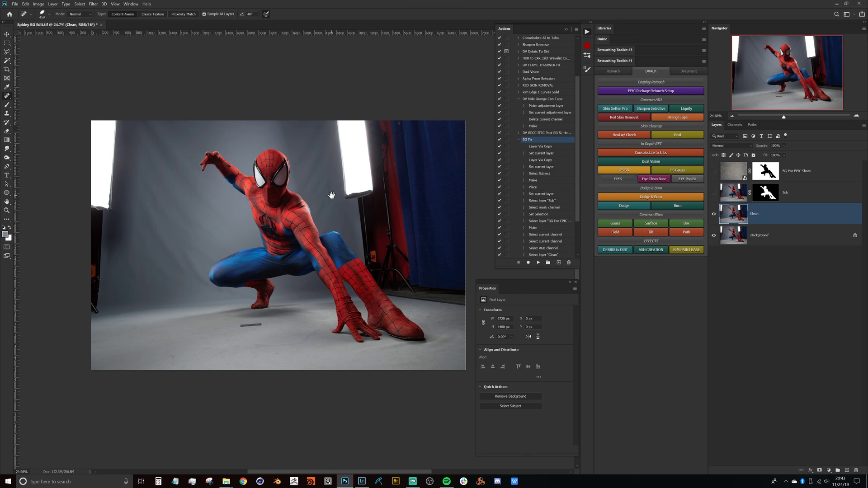
pyautogui.moveTo(332, 195); pyautogui.dragTo(328, 186)
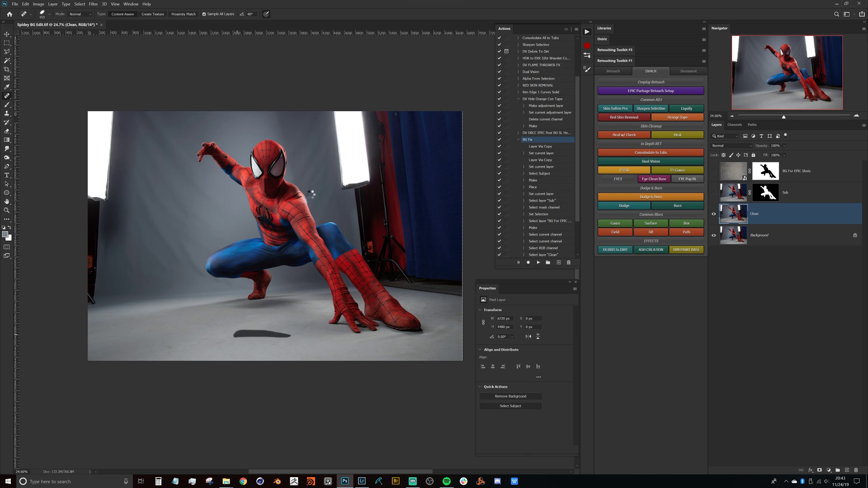
pyautogui.moveTo(313, 202); pyautogui.dragTo(368, 189)
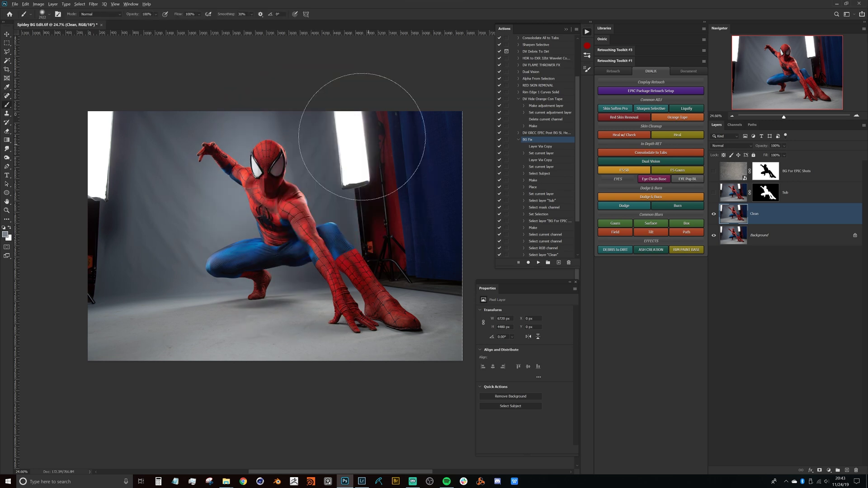
pyautogui.moveTo(335, 128)
pyautogui.mouseDown()
pyautogui.moveTo(456, 281)
pyautogui.moveTo(368, 97)
pyautogui.moveTo(460, 252)
pyautogui.moveTo(374, 110)
pyautogui.moveTo(438, 256)
pyautogui.moveTo(366, 161)
pyautogui.mouseUp()
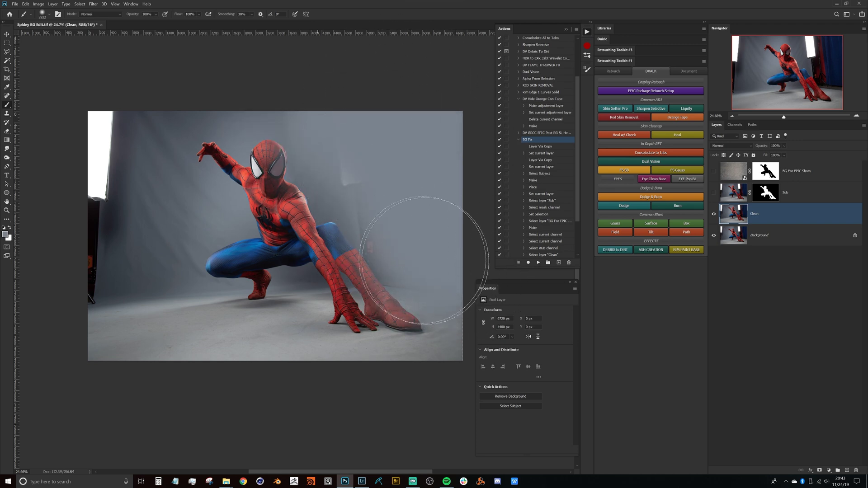
pyautogui.moveTo(341, 213)
pyautogui.mouseDown()
pyautogui.moveTo(400, 290)
pyautogui.moveTo(398, 258)
pyautogui.mouseUp()
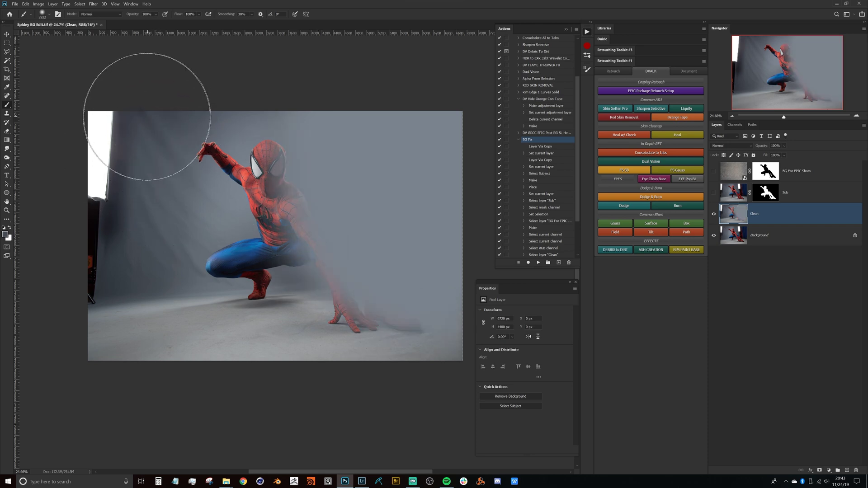
# Paint grey over the left light strip, torso and legs, then show the Sub cut-out again
pyautogui.moveTo(97, 162)
pyautogui.mouseDown()
pyautogui.moveTo(87, 301)
pyautogui.moveTo(112, 180)
pyautogui.mouseUp()
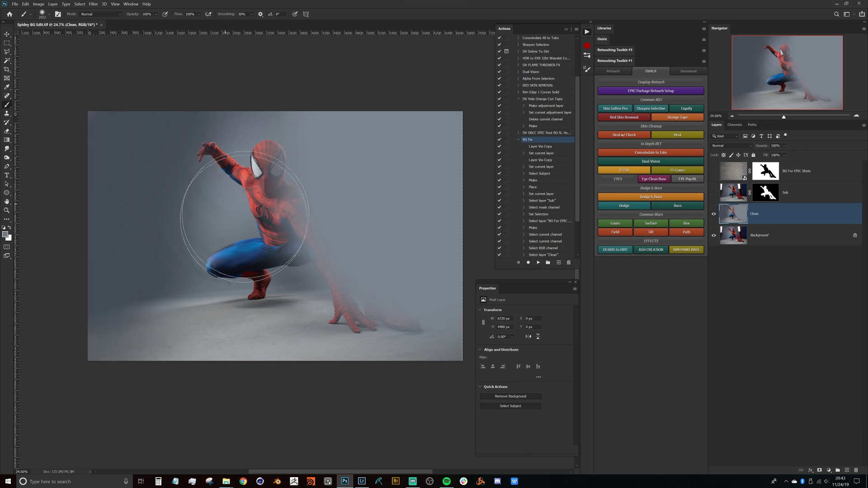
pyautogui.moveTo(245, 217); pyautogui.dragTo(359, 213)
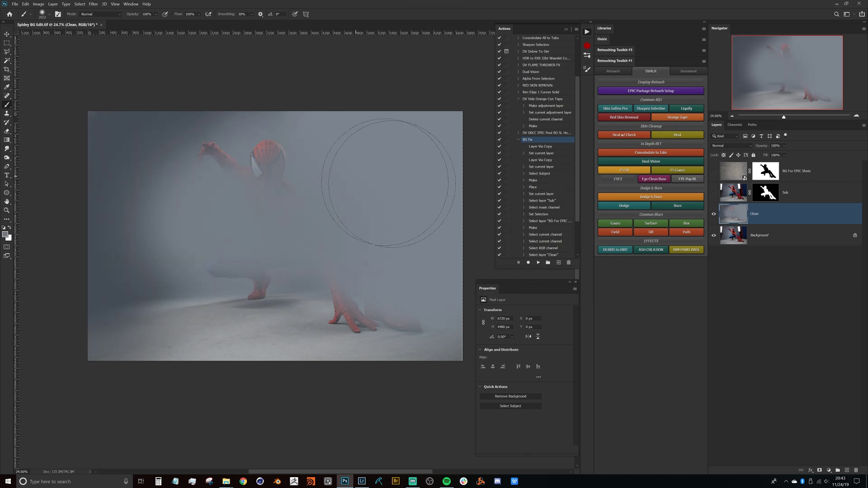
pyautogui.click(714, 193)
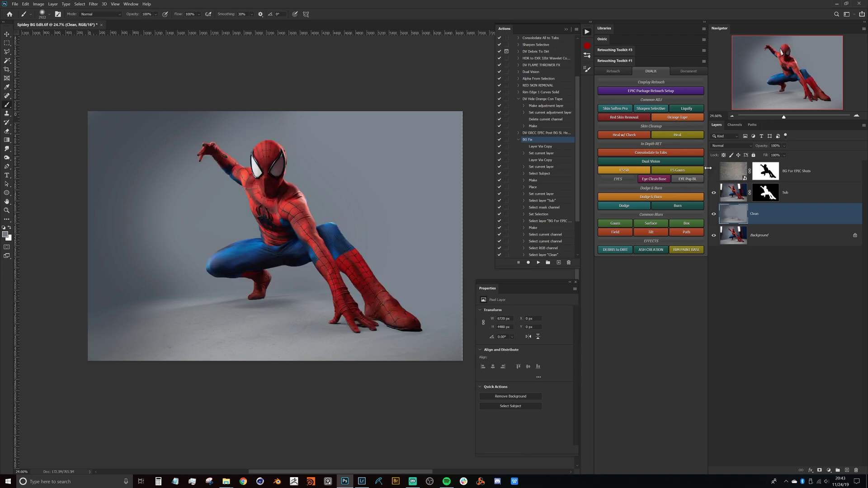